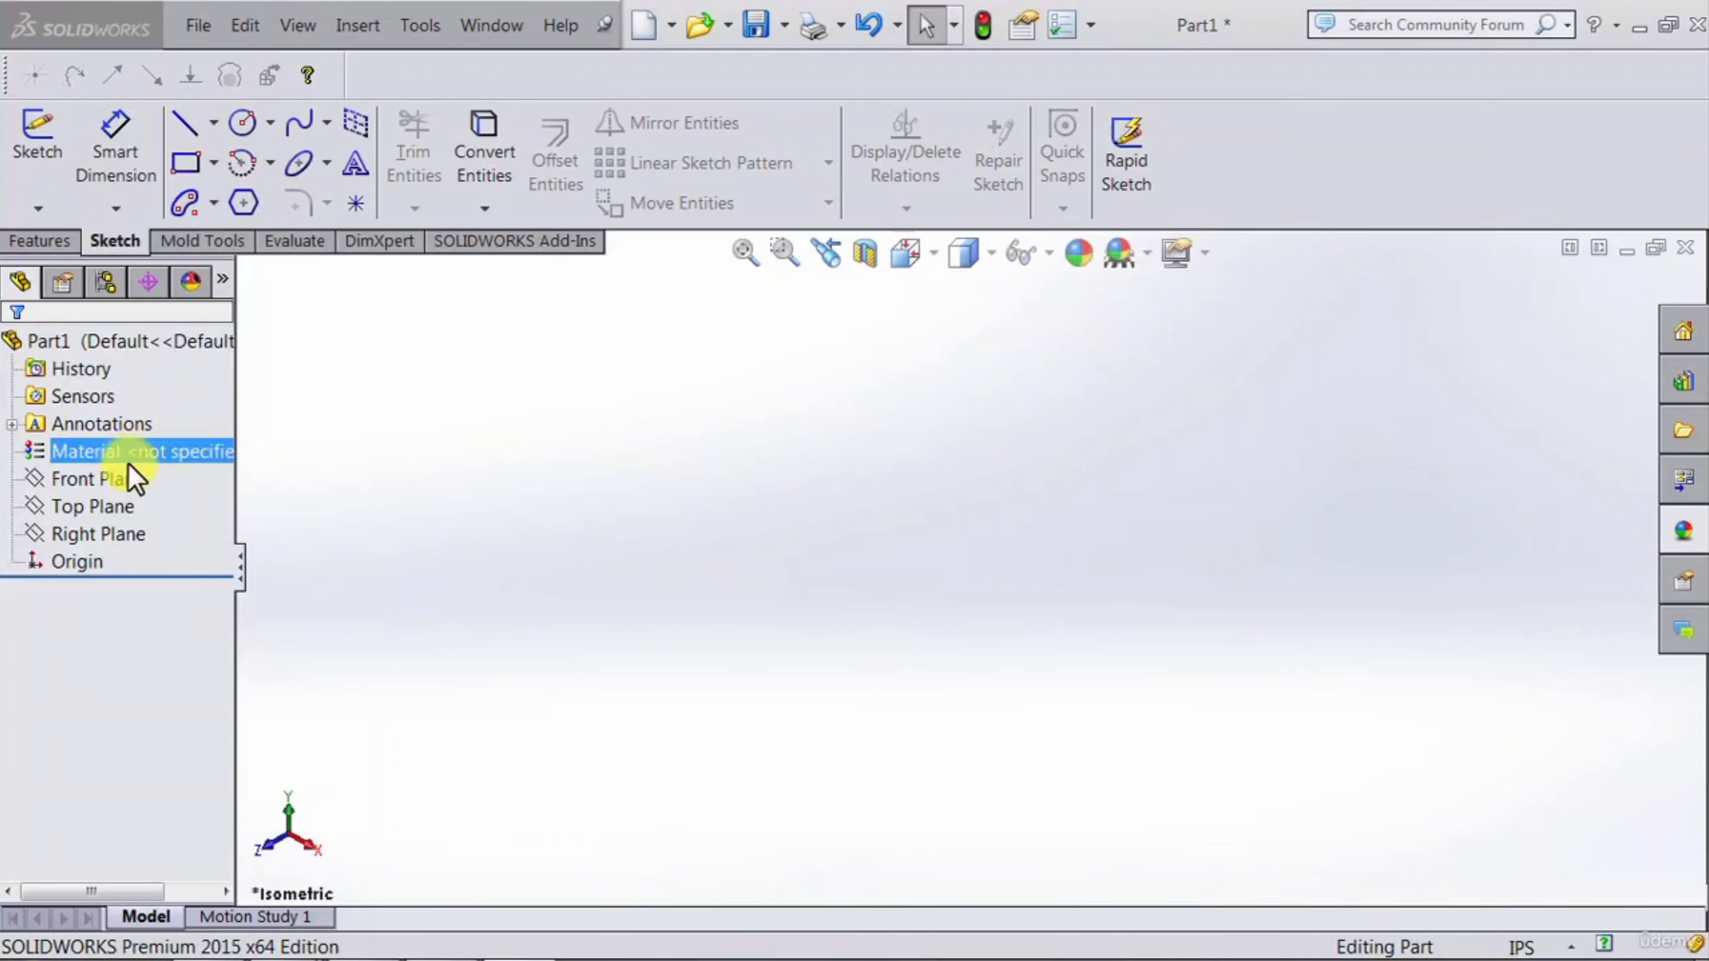
Step: Start a sketch on the Top Plane and draw two concentric circles at the origin, the inner one about 2.61 in in radius
{"action": "left_click", "coordinate": [111, 509]}
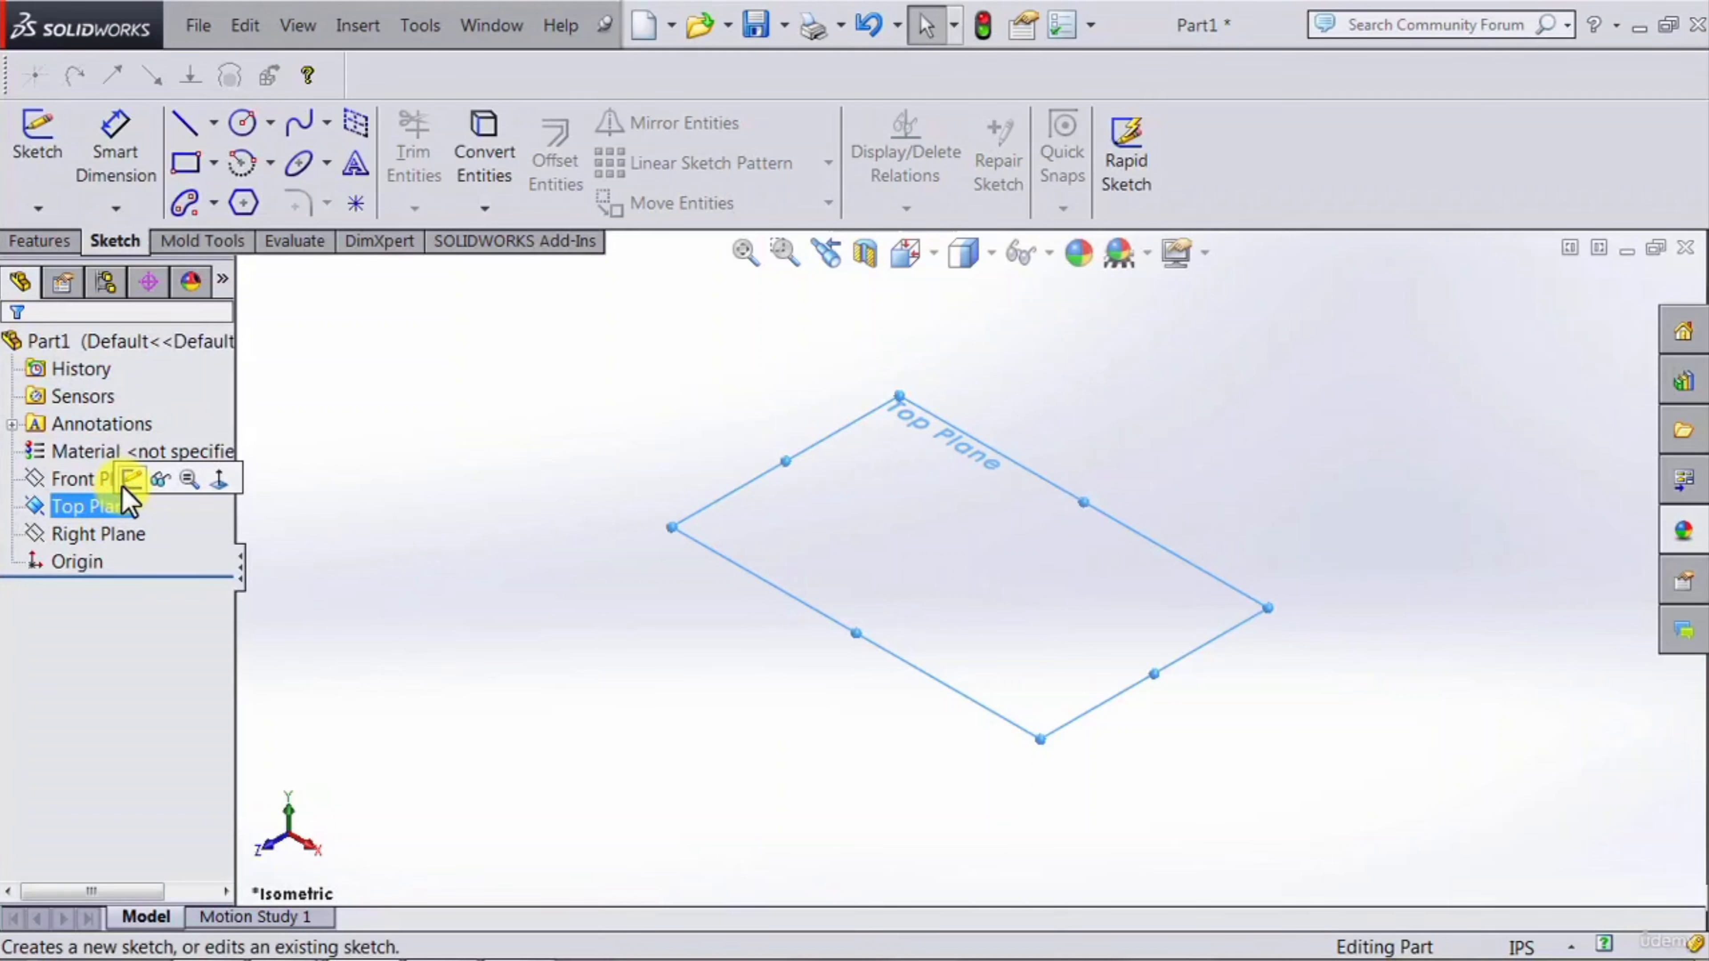
{"action": "left_click", "coordinate": [132, 479]}
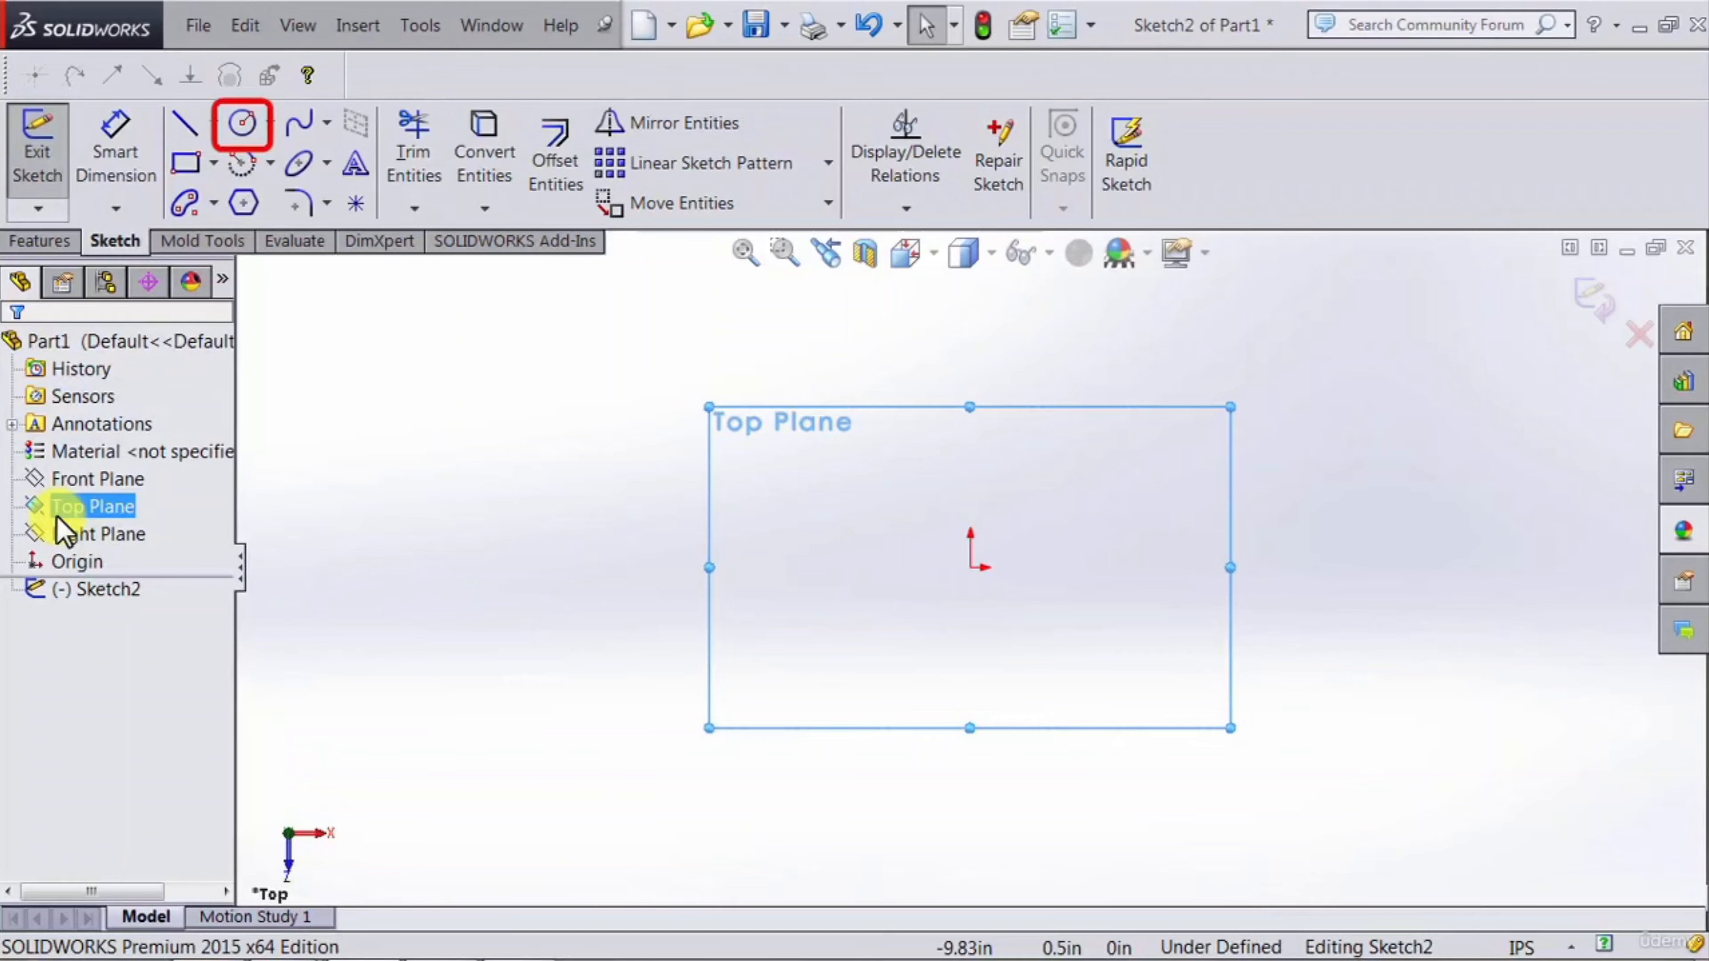
{"action": "left_click", "coordinate": [241, 124]}
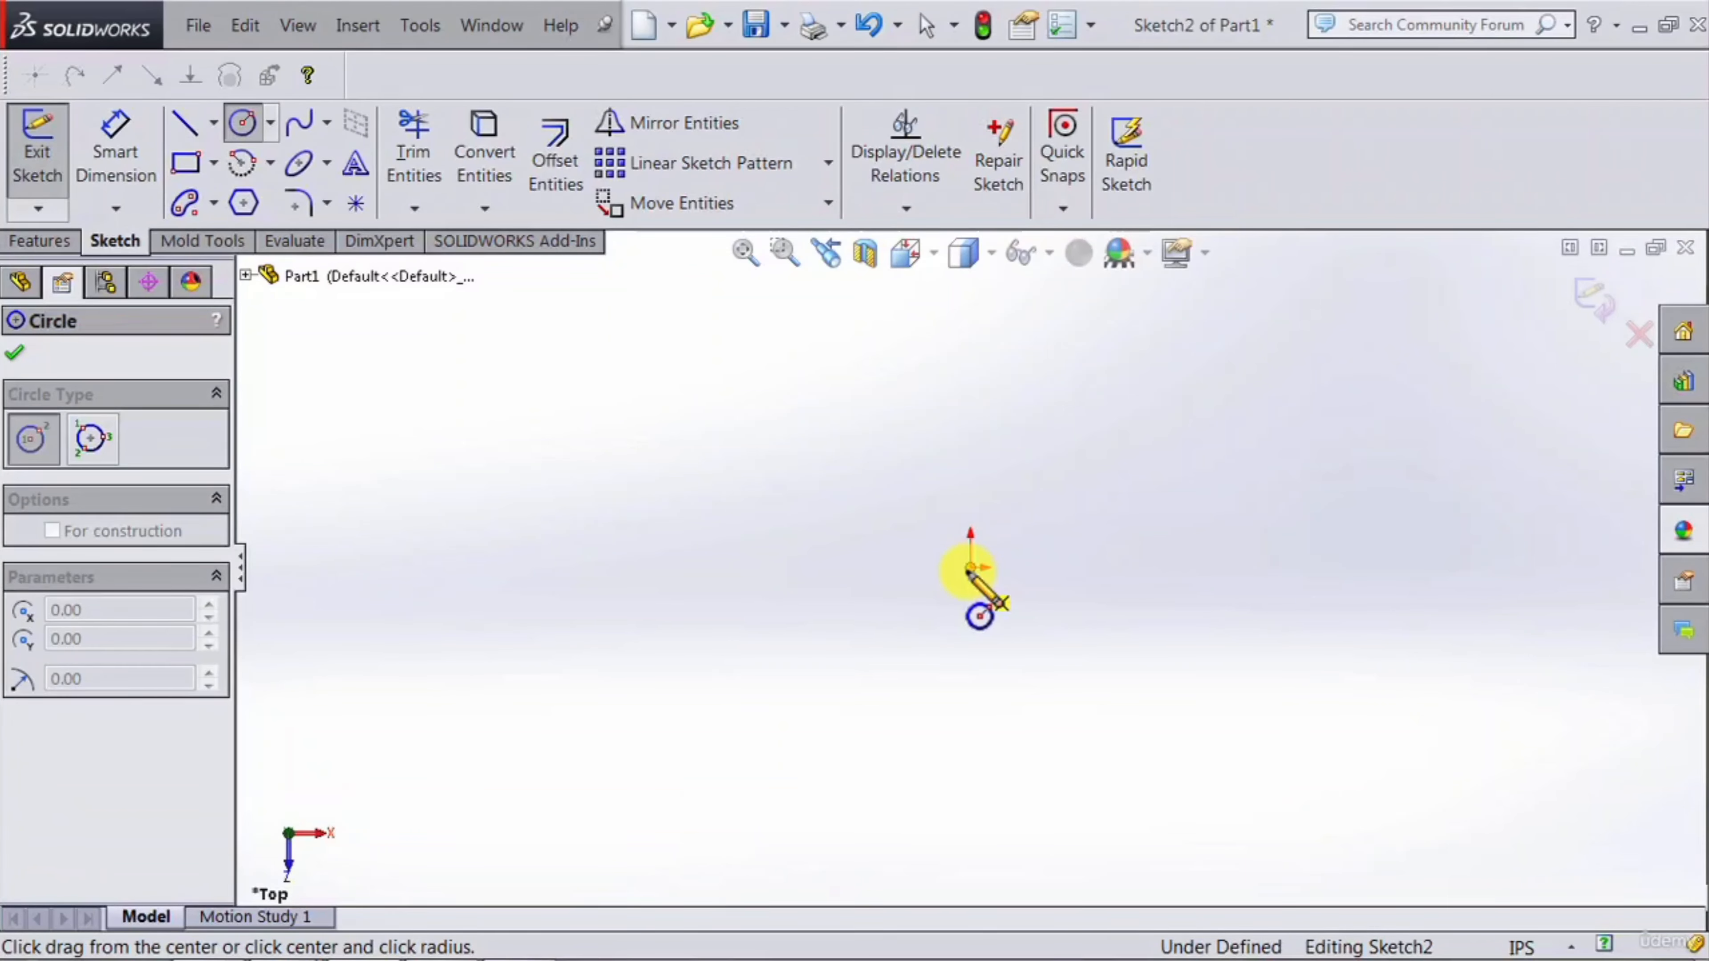
{"action": "mouse_move", "coordinate": [969, 570]}
{"action": "left_mouse_down"}
{"action": "mouse_move", "coordinate": [687, 555]}
{"action": "mouse_move", "coordinate": [673, 518]}
{"action": "left_mouse_up"}
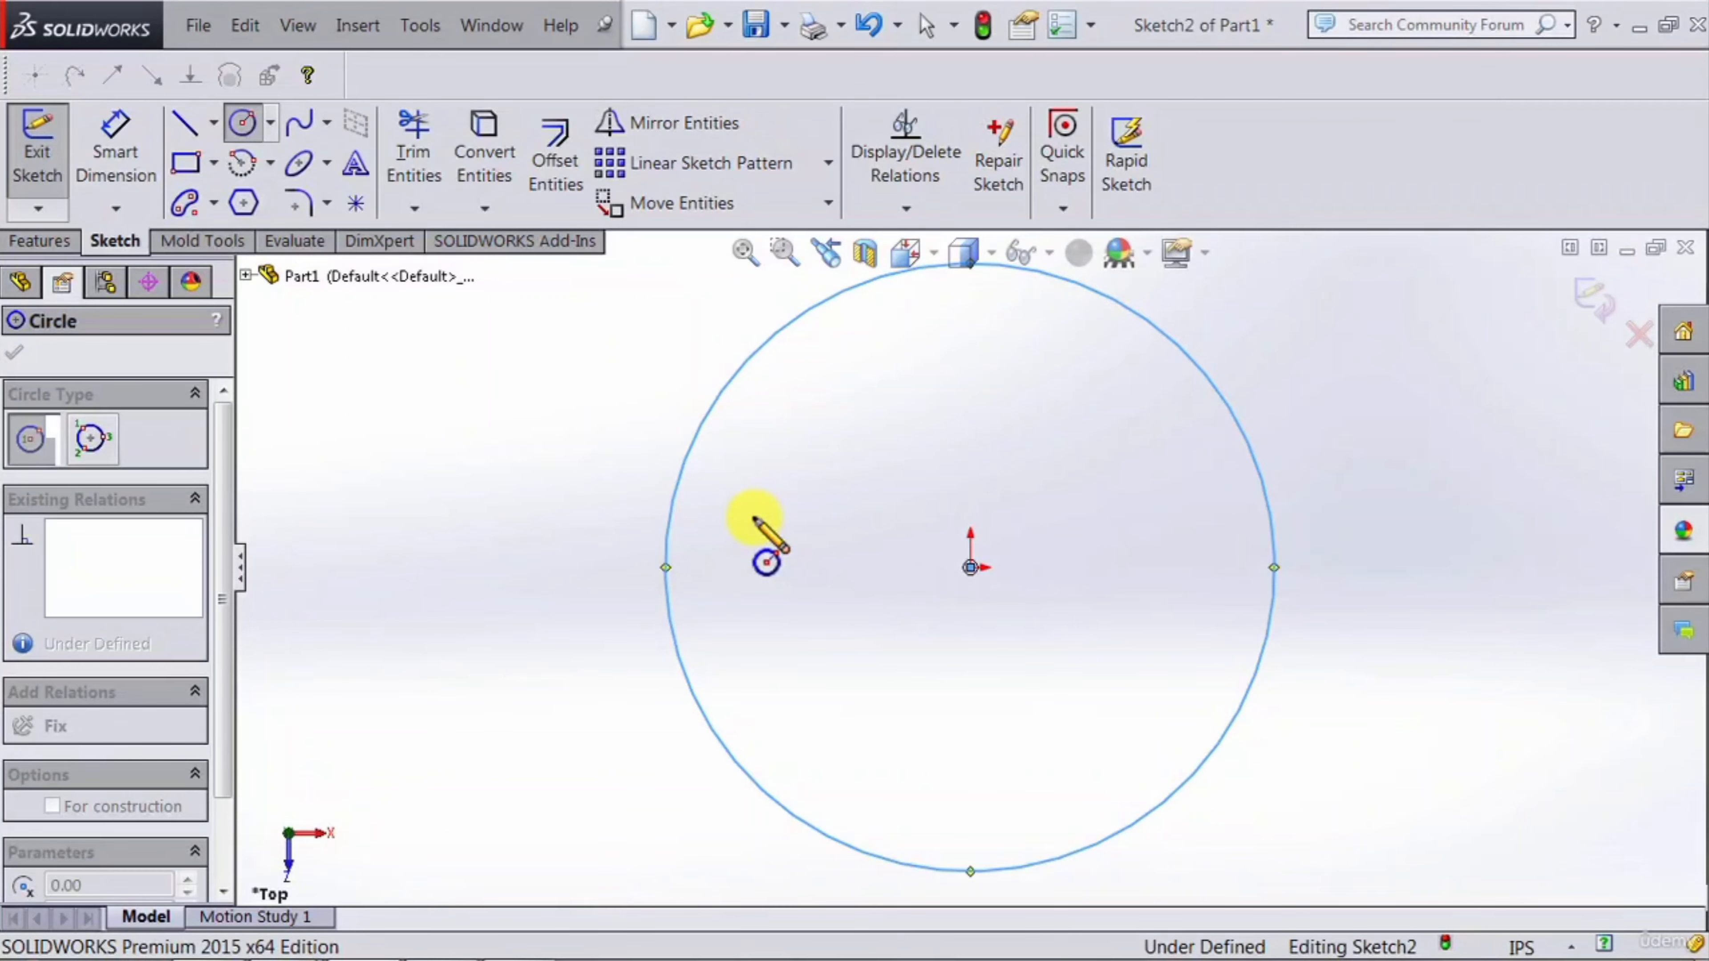
{"action": "left_click", "coordinate": [970, 567]}
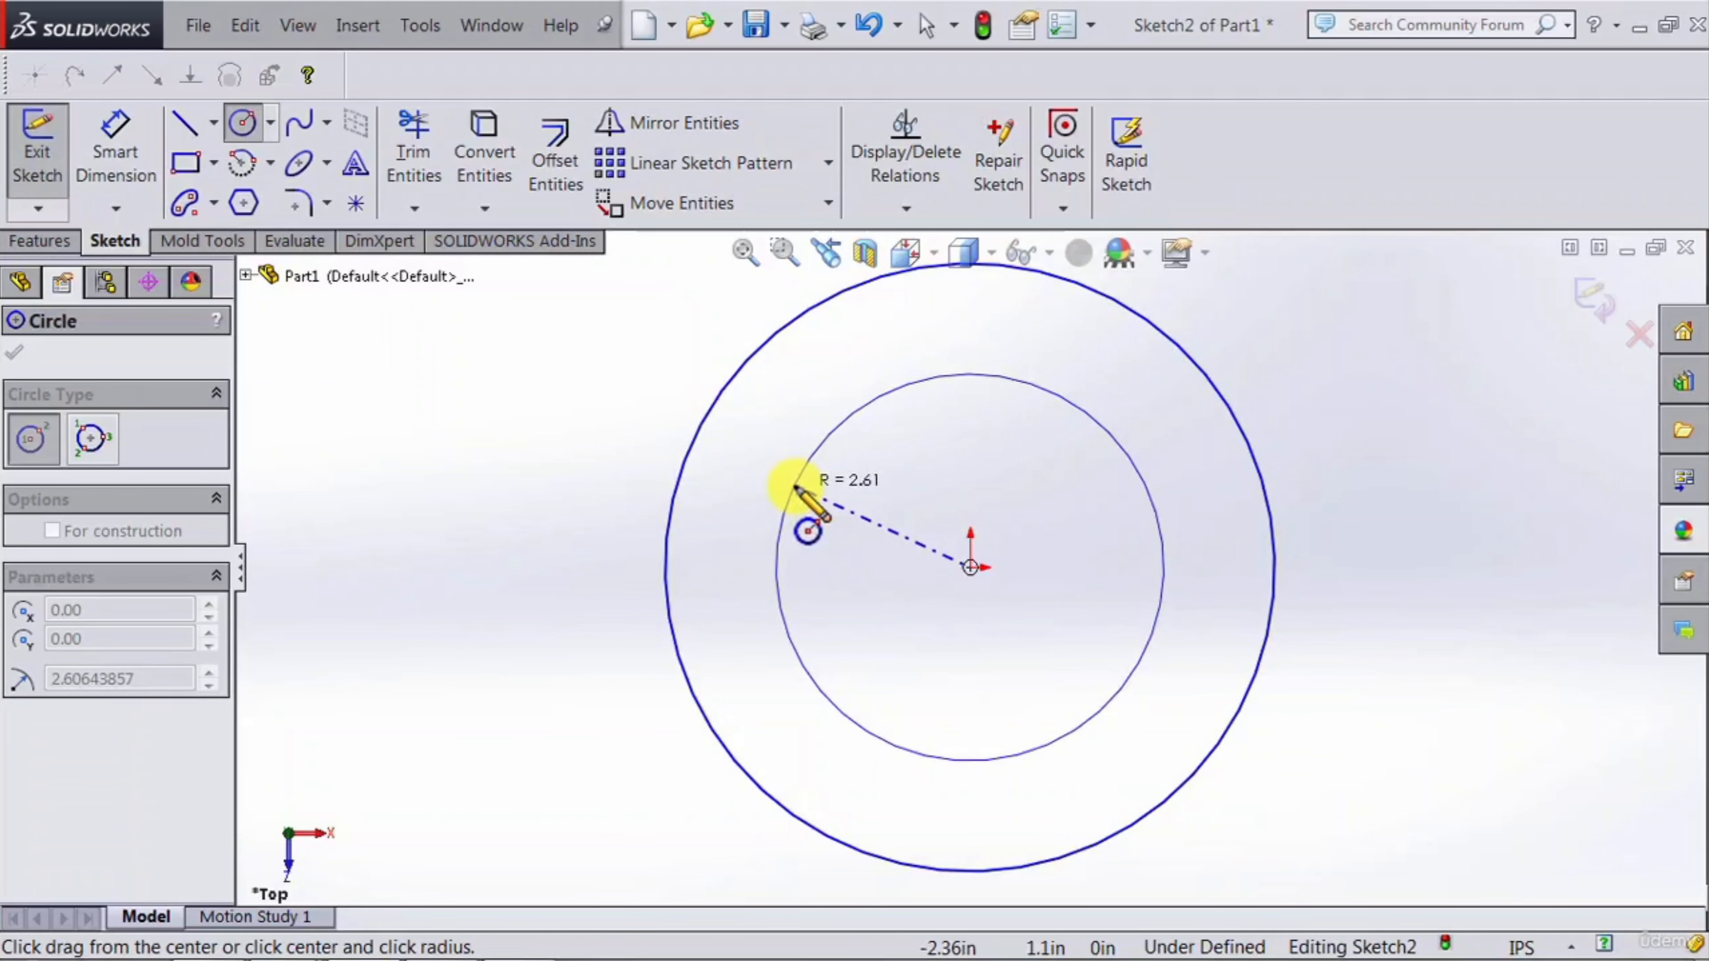
{"action": "left_click", "coordinate": [794, 488]}
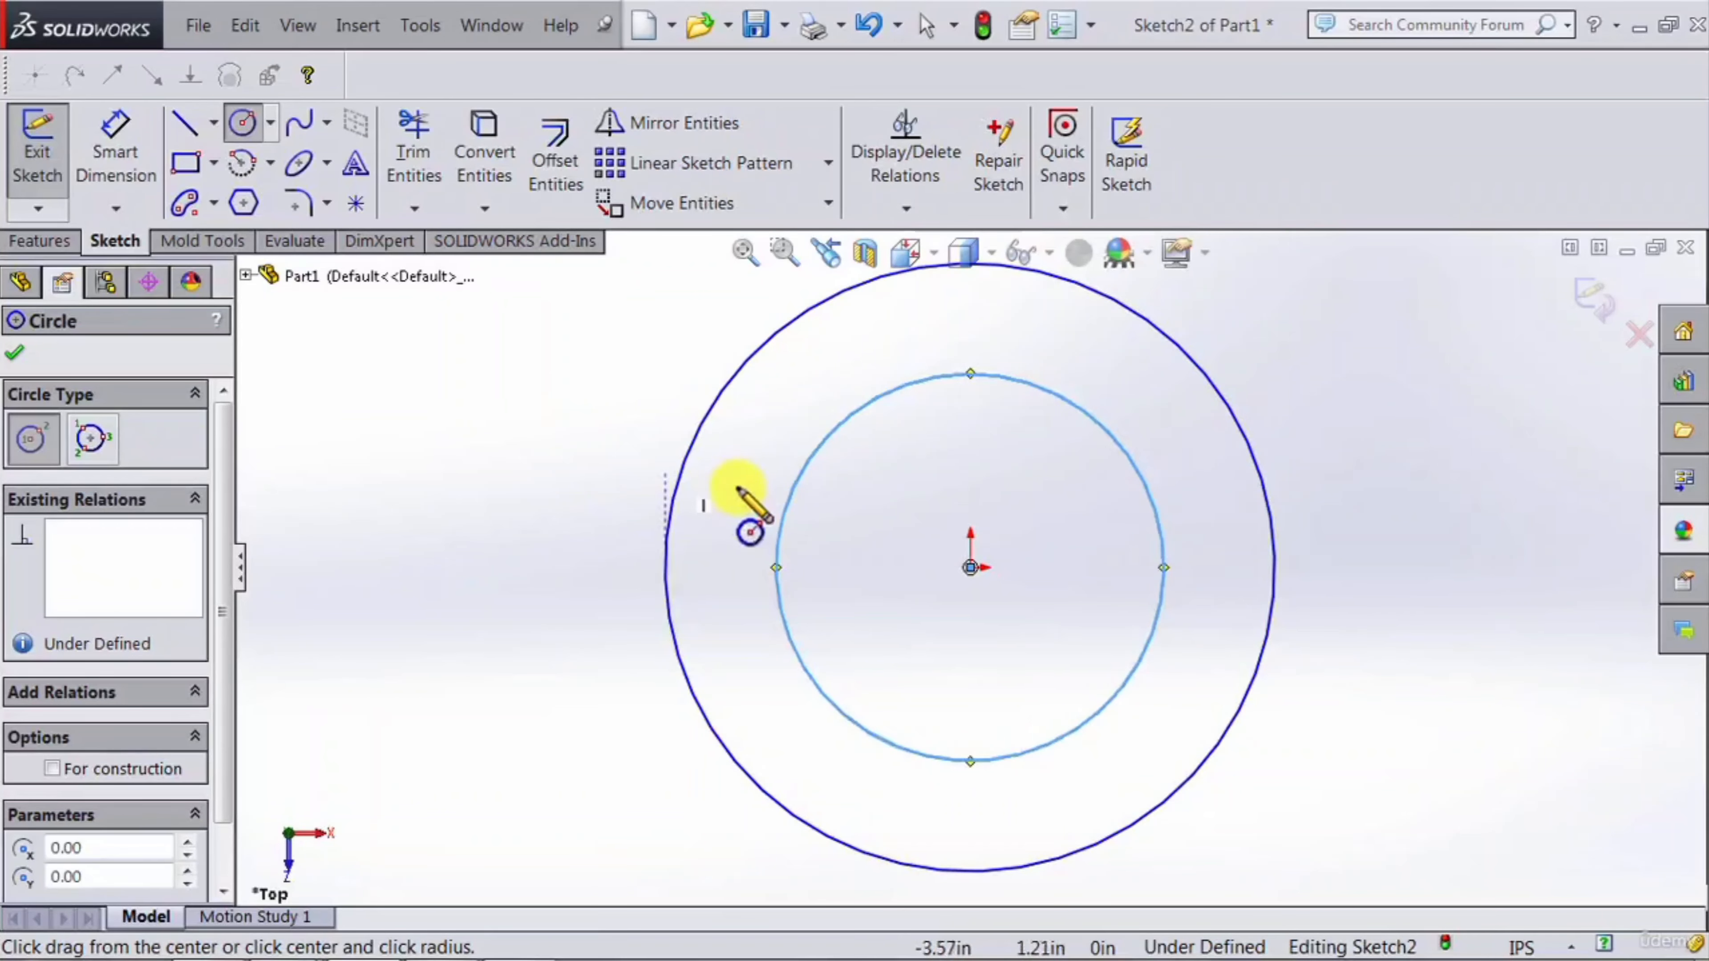
Step: Draw a third circle about 2.01 in in radius, centred on the inner circle's left quadrant point
{"action": "left_click", "coordinate": [775, 568]}
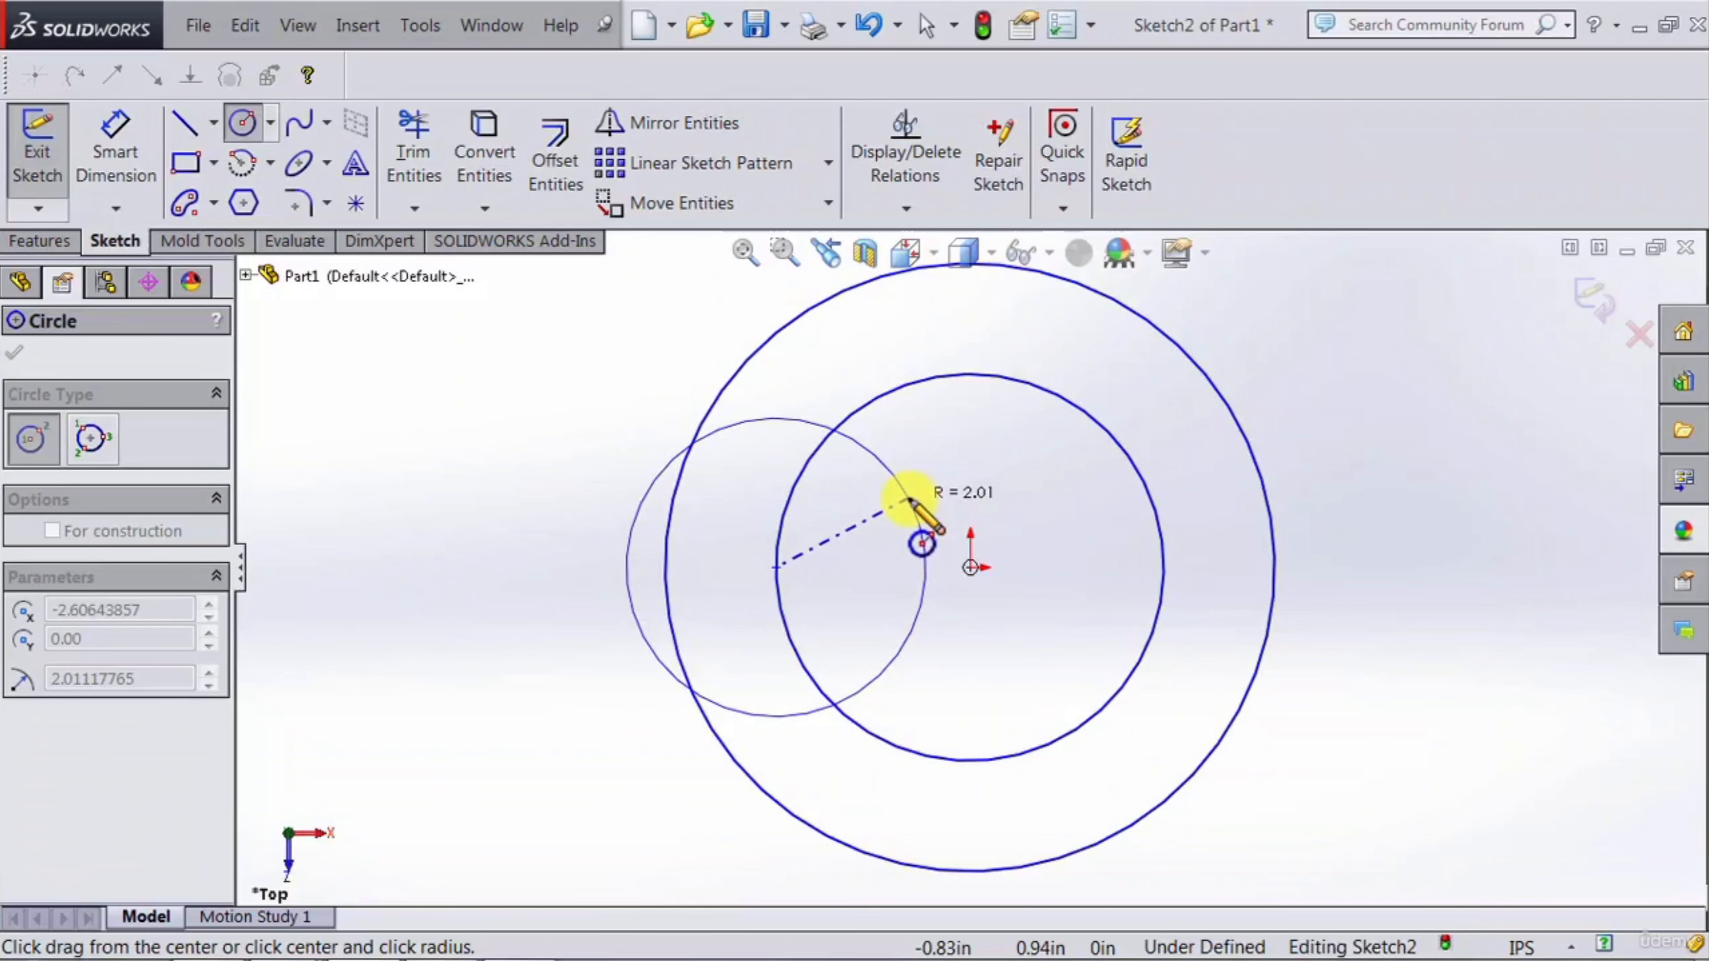
{"action": "left_click", "coordinate": [909, 502]}
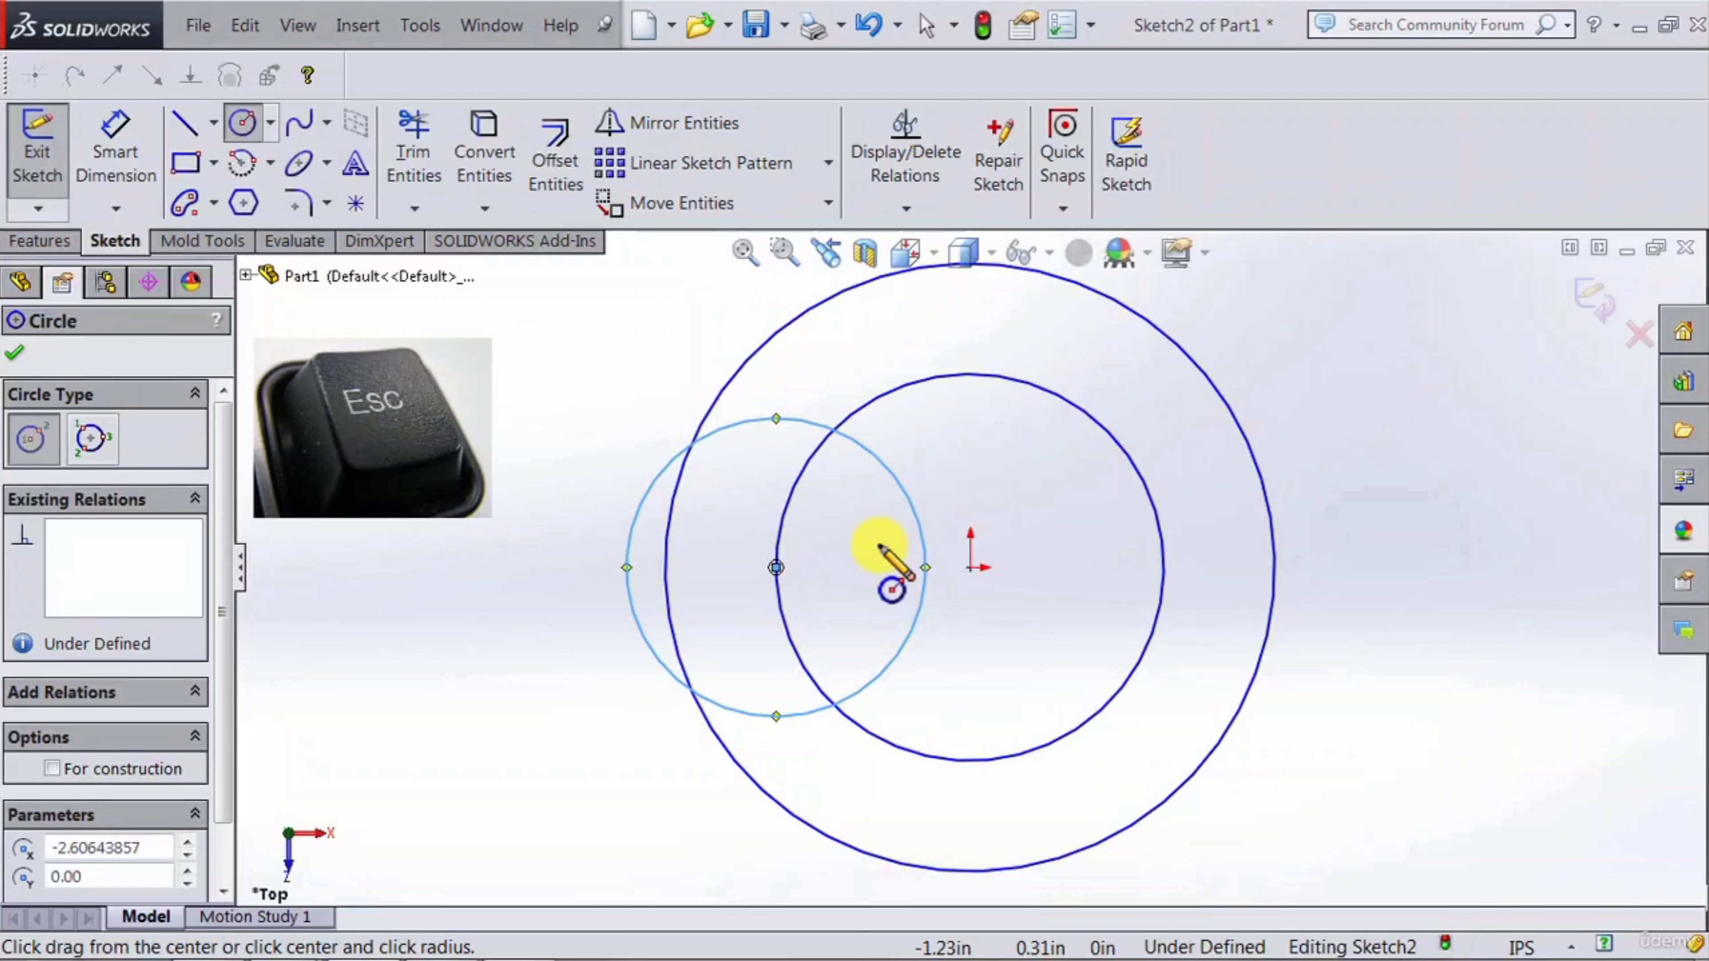
{"action": "key", "text": "Escape"}
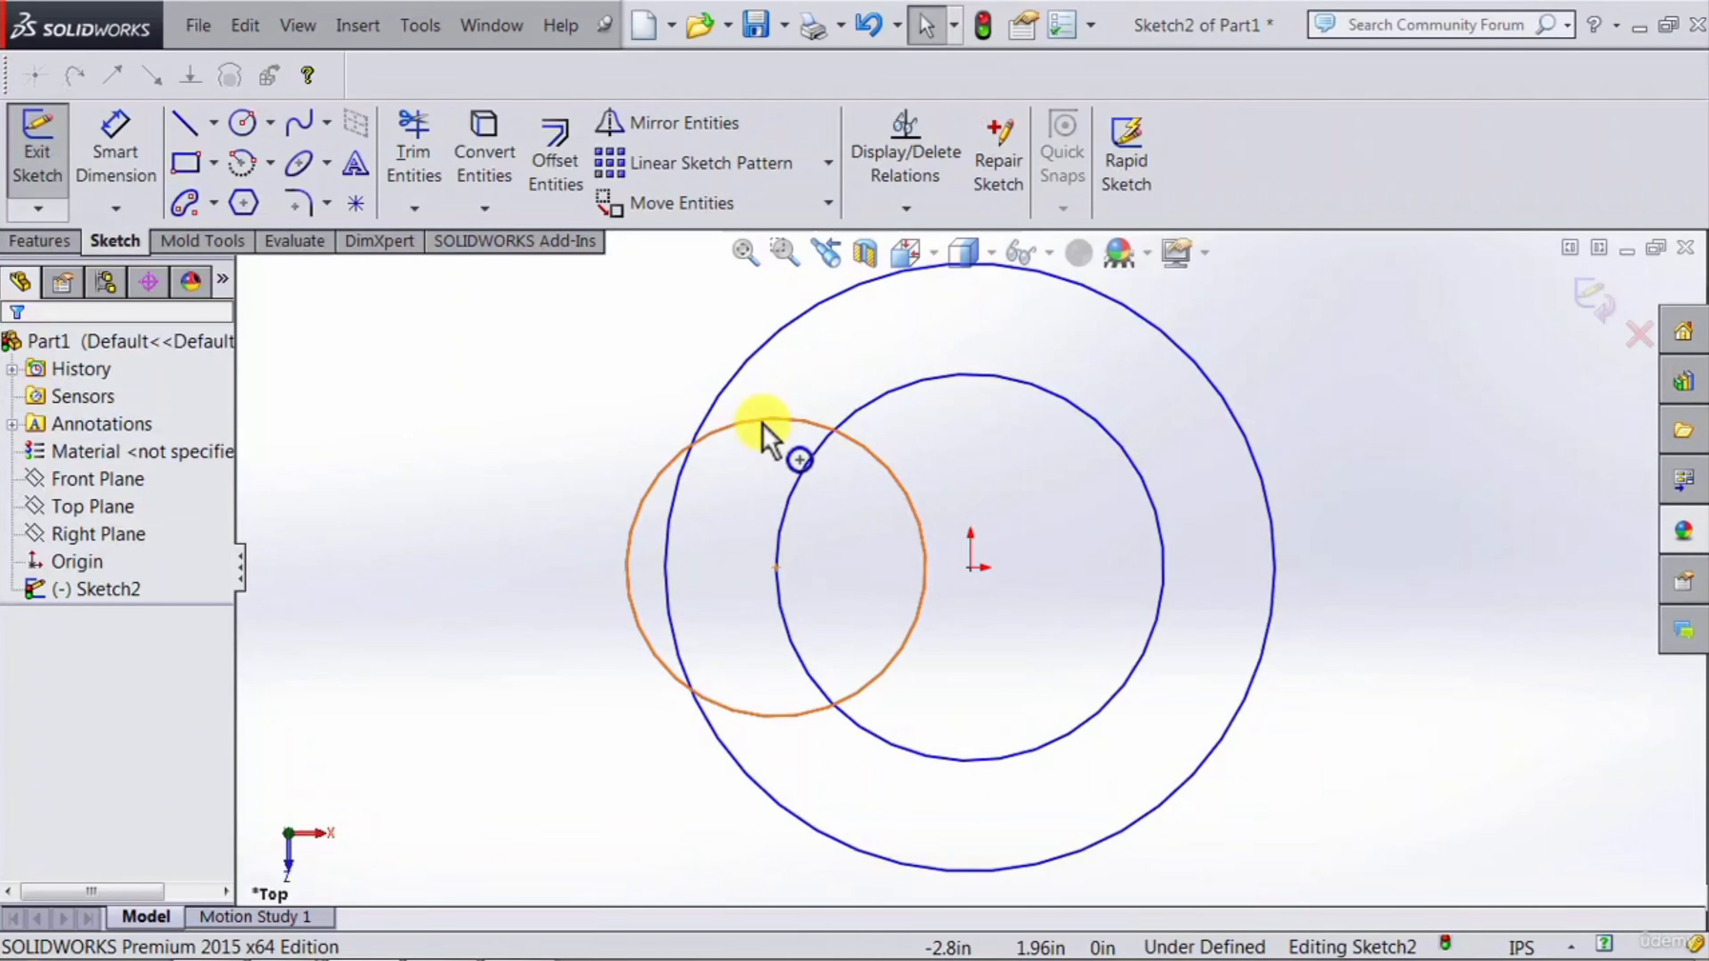
Step: Delete the circle centred on the inner circle's left quadrant point
{"action": "left_click", "coordinate": [737, 431]}
{"action": "right_click", "coordinate": [737, 432]}
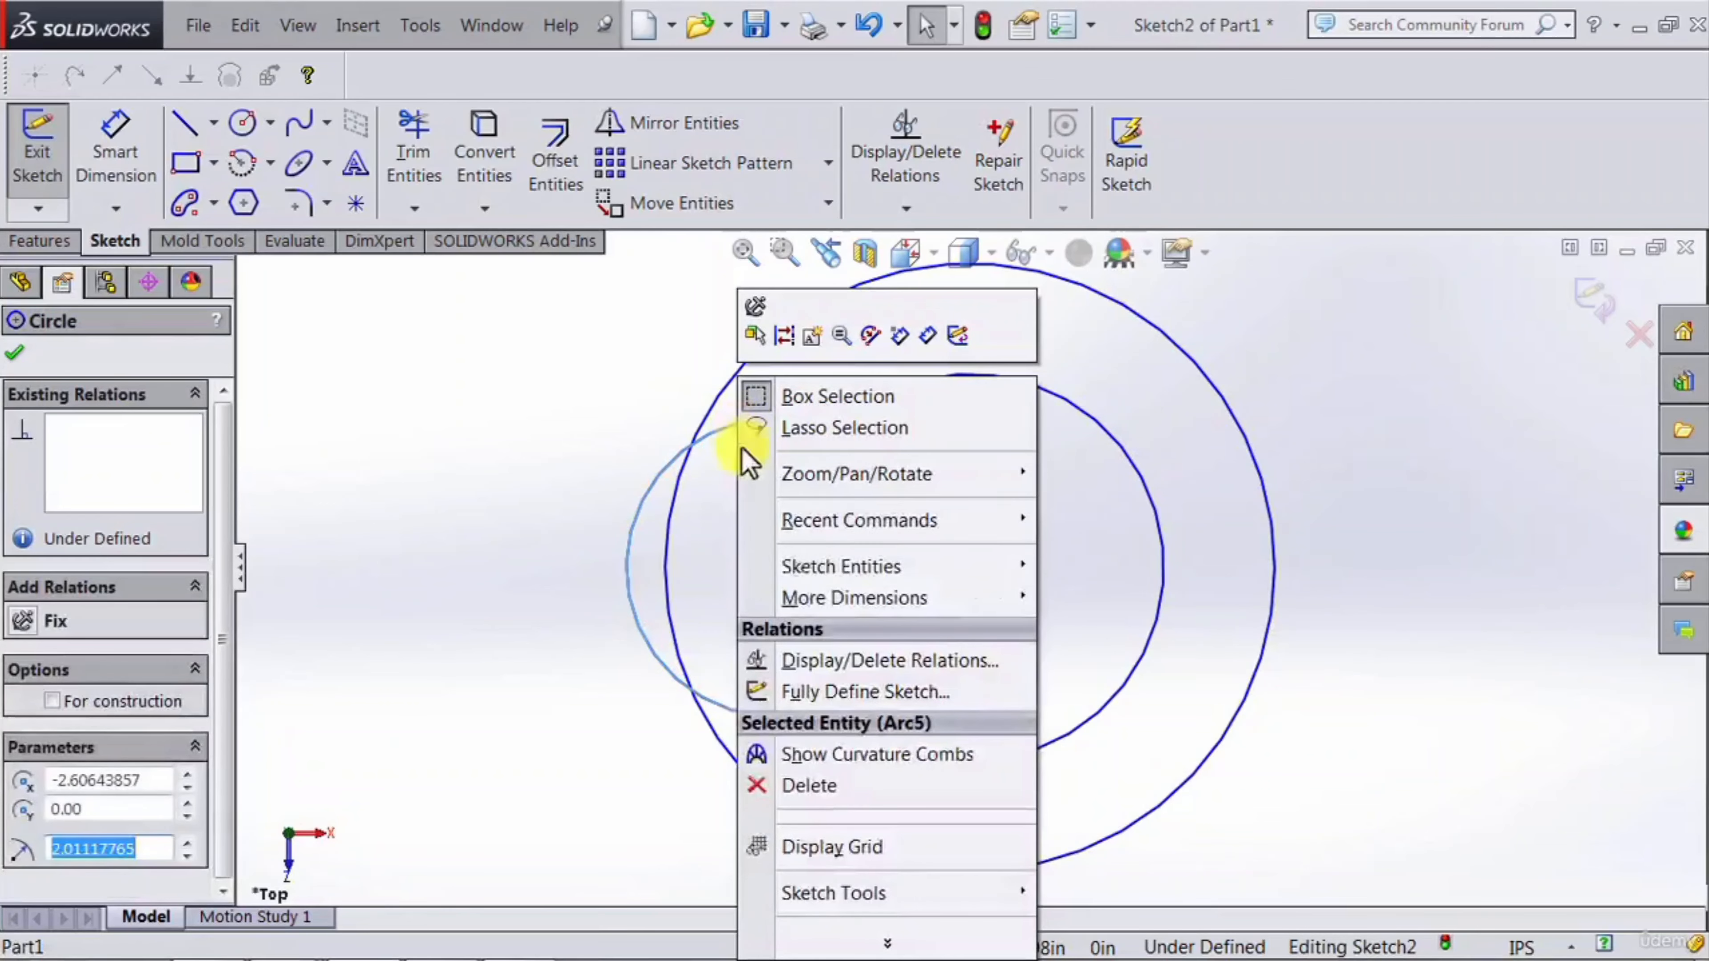
{"action": "left_click", "coordinate": [931, 786]}
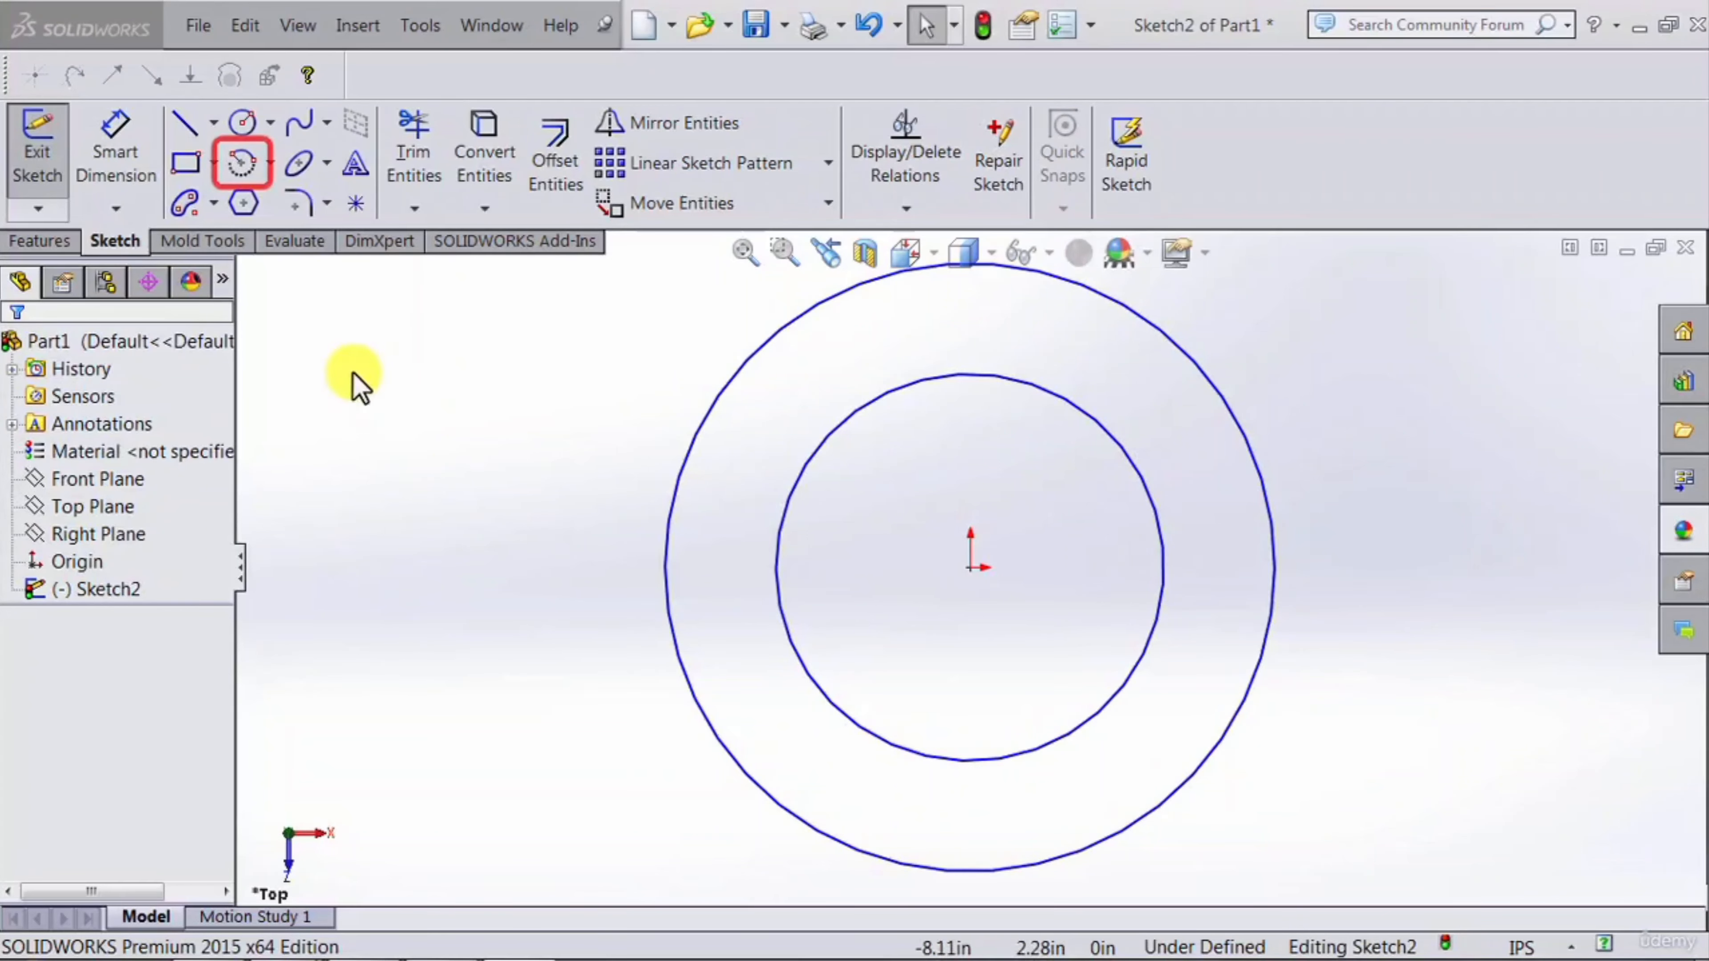
Step: Draw a roughly semicircular centerpoint arc inside the inner circle, centred on the origin and passing through its lower-left side
{"action": "left_click", "coordinate": [241, 173]}
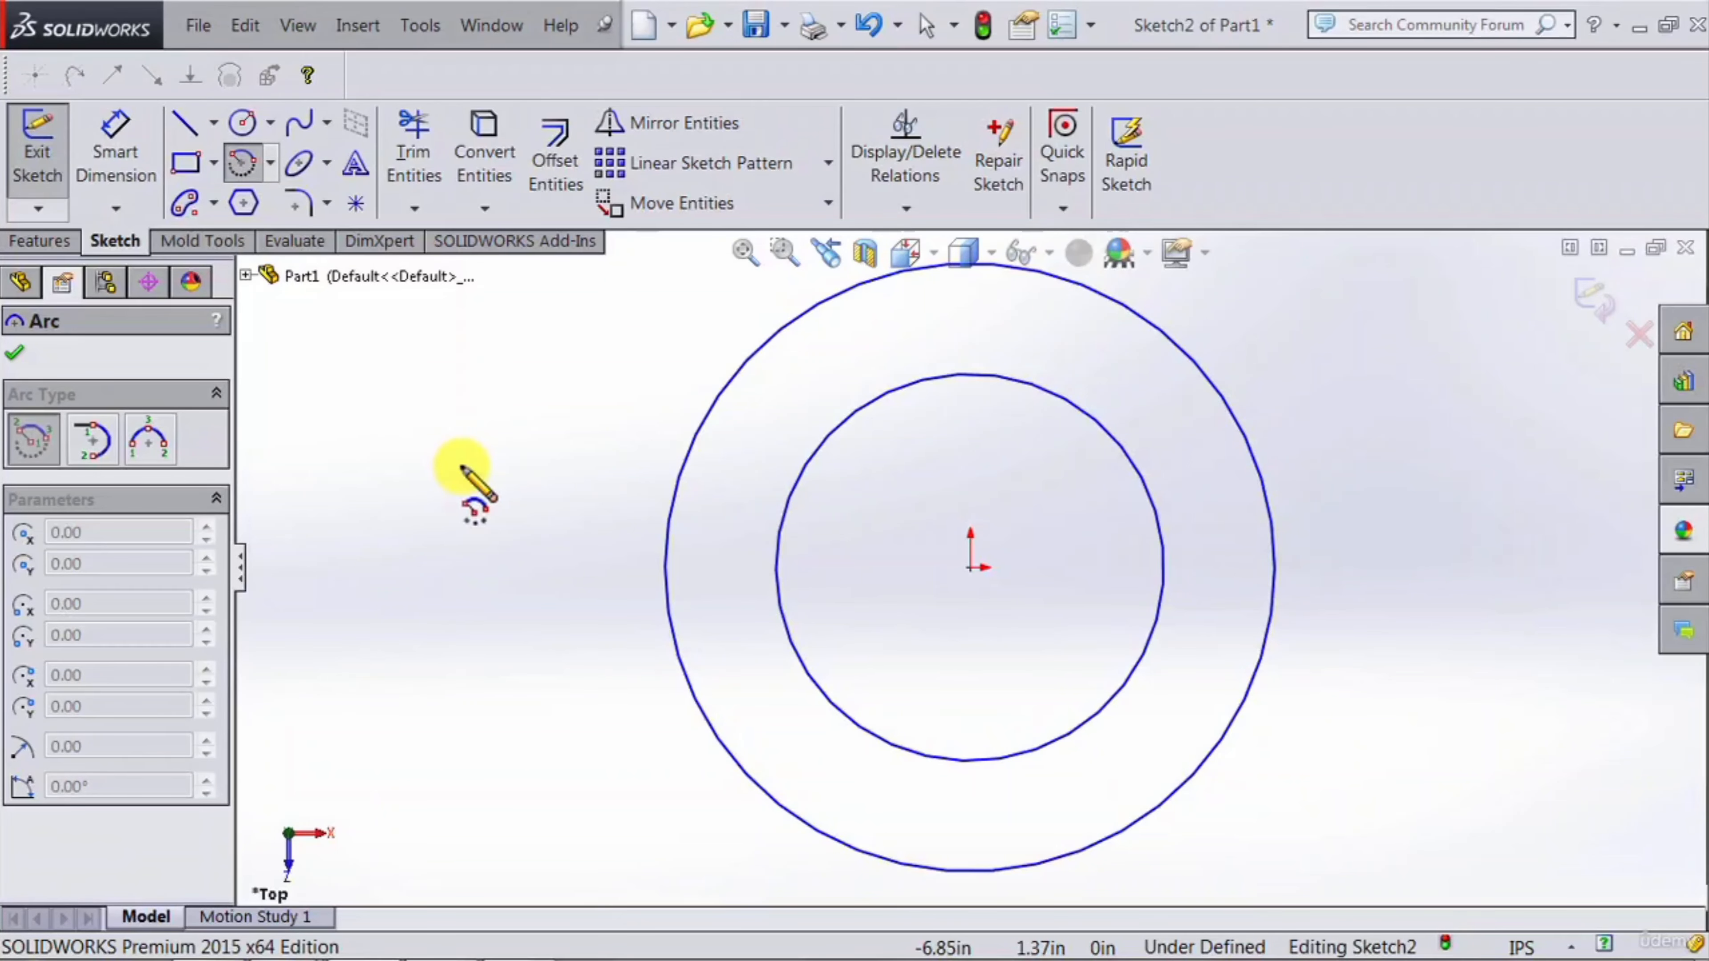
{"action": "left_click", "coordinate": [971, 567]}
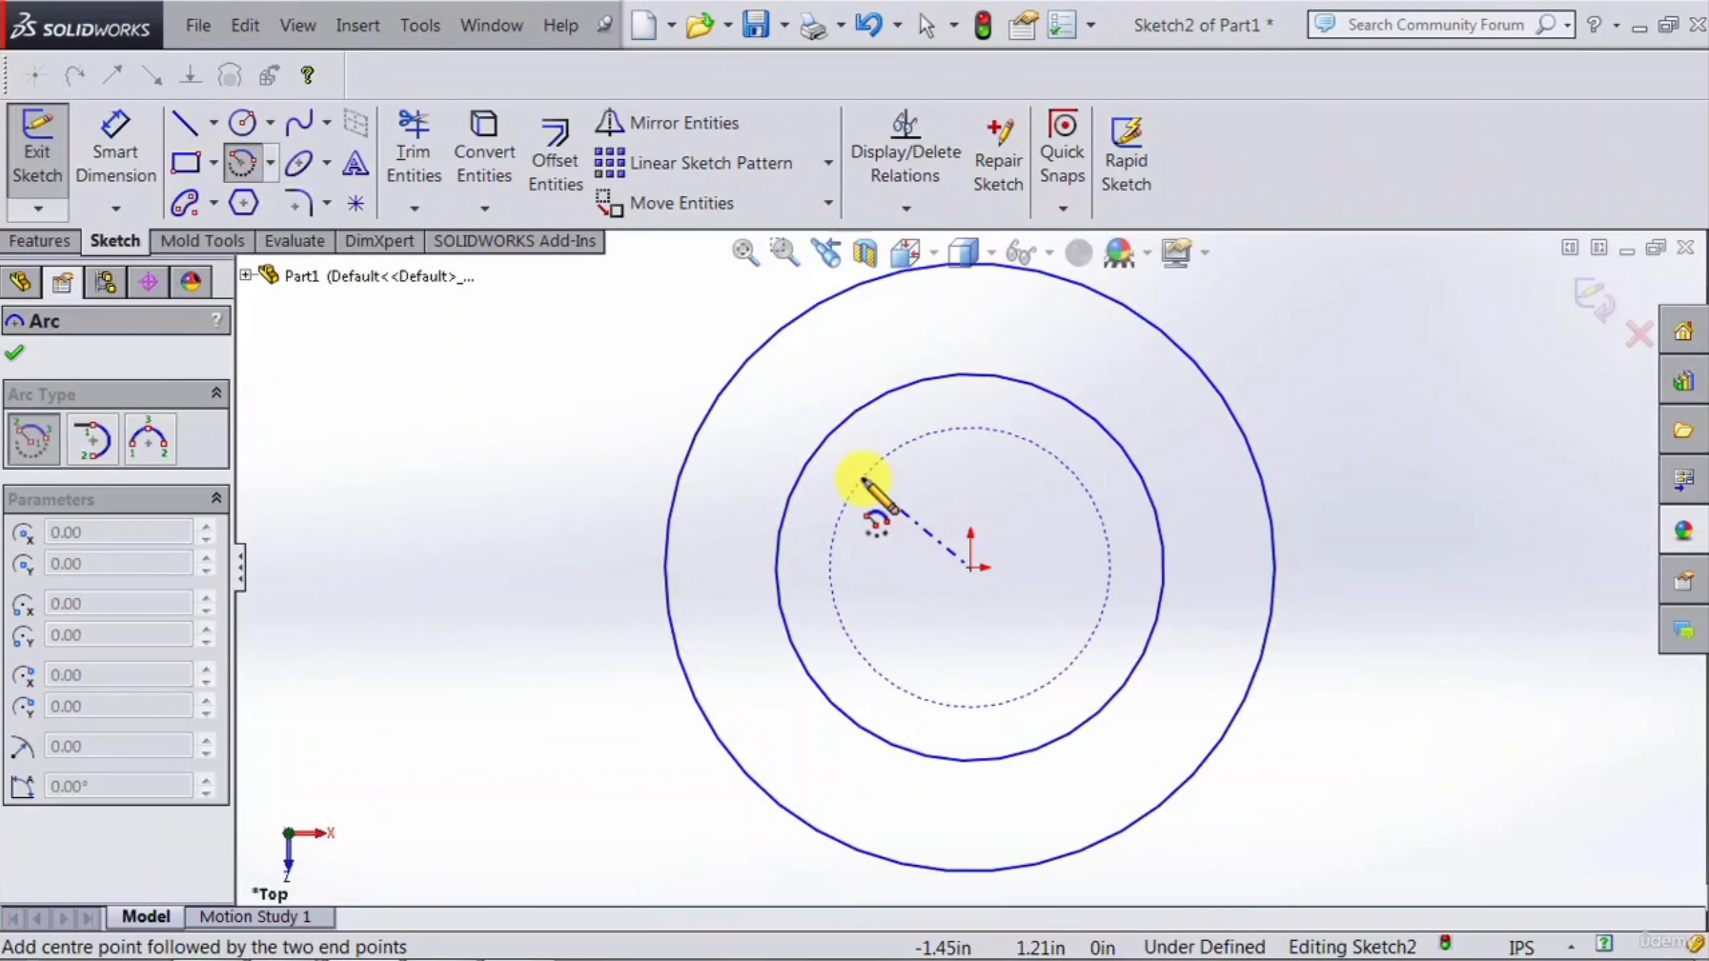
{"action": "left_click", "coordinate": [863, 479]}
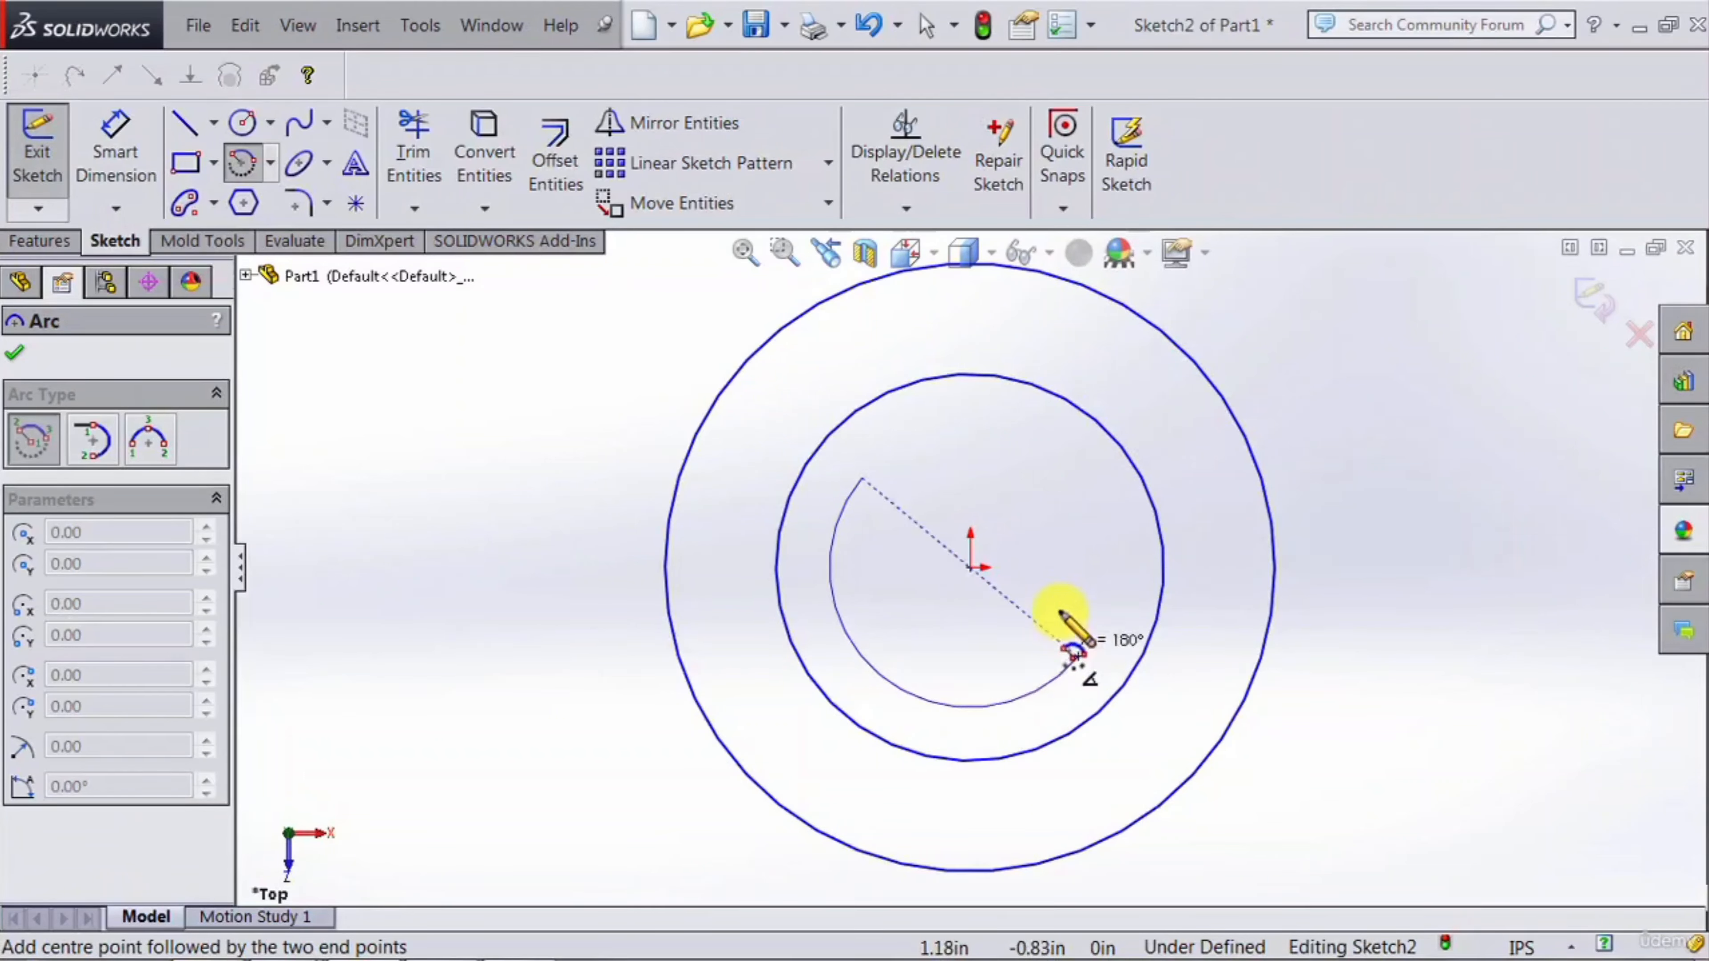
{"action": "left_click", "coordinate": [1070, 668]}
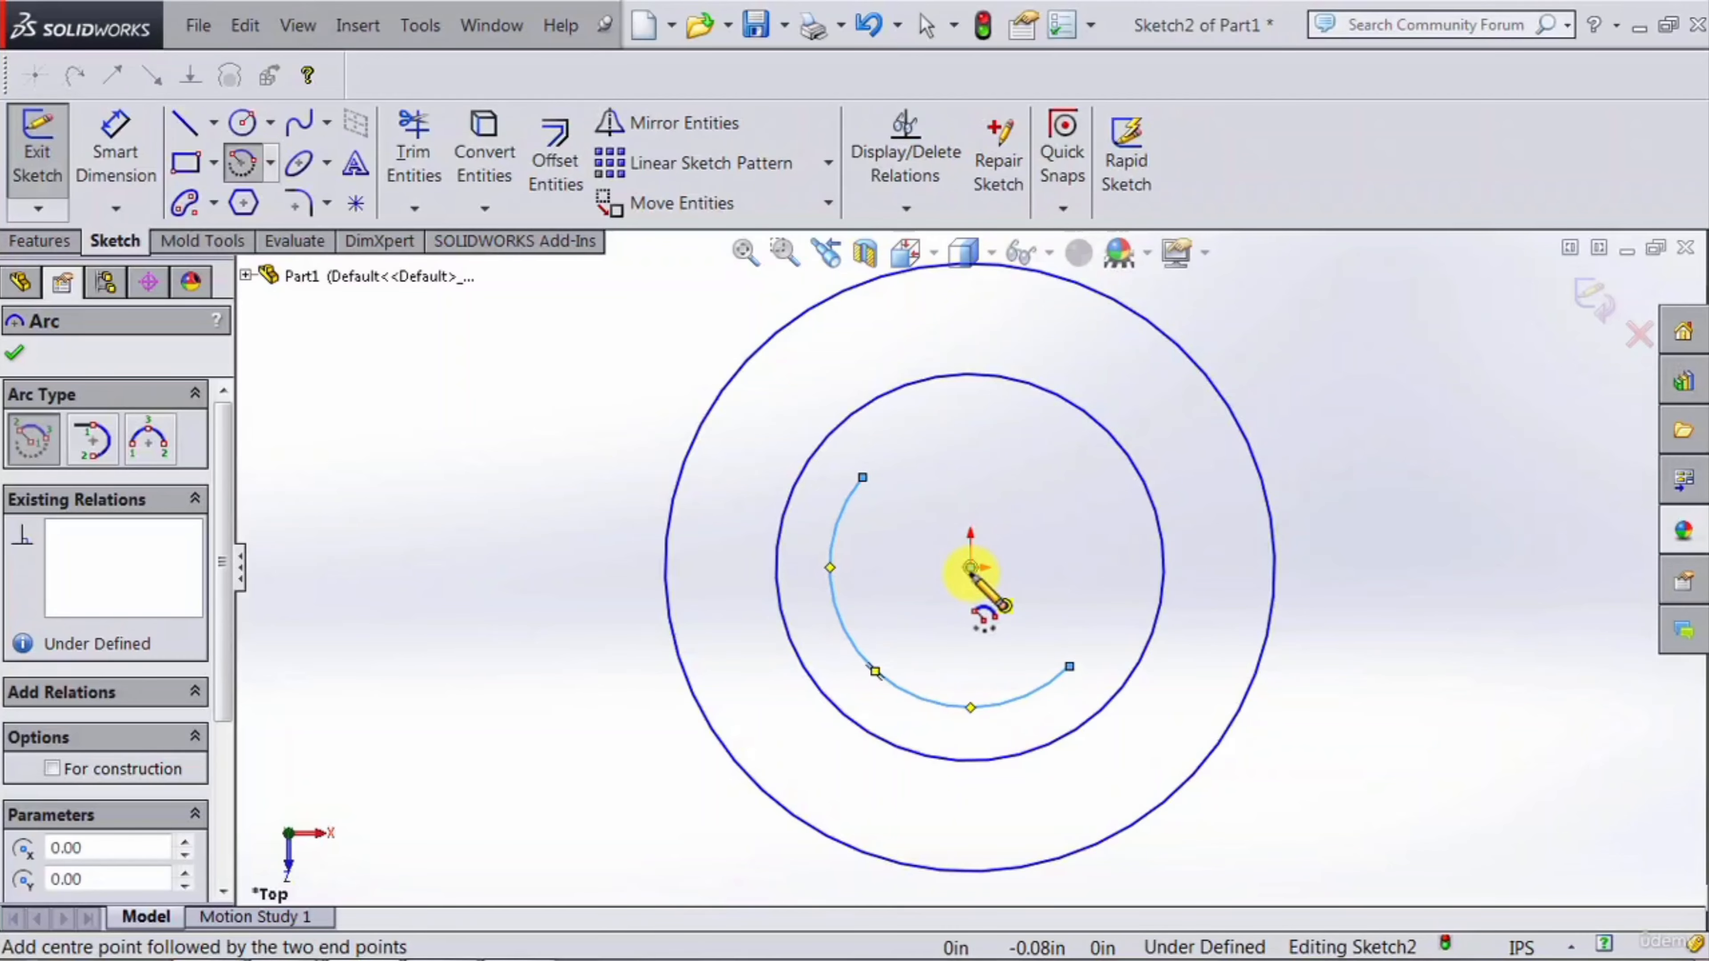
Step: Draw a second centerpoint arc around the origin, running over the upper side between the two circles
{"action": "left_click", "coordinate": [970, 568]}
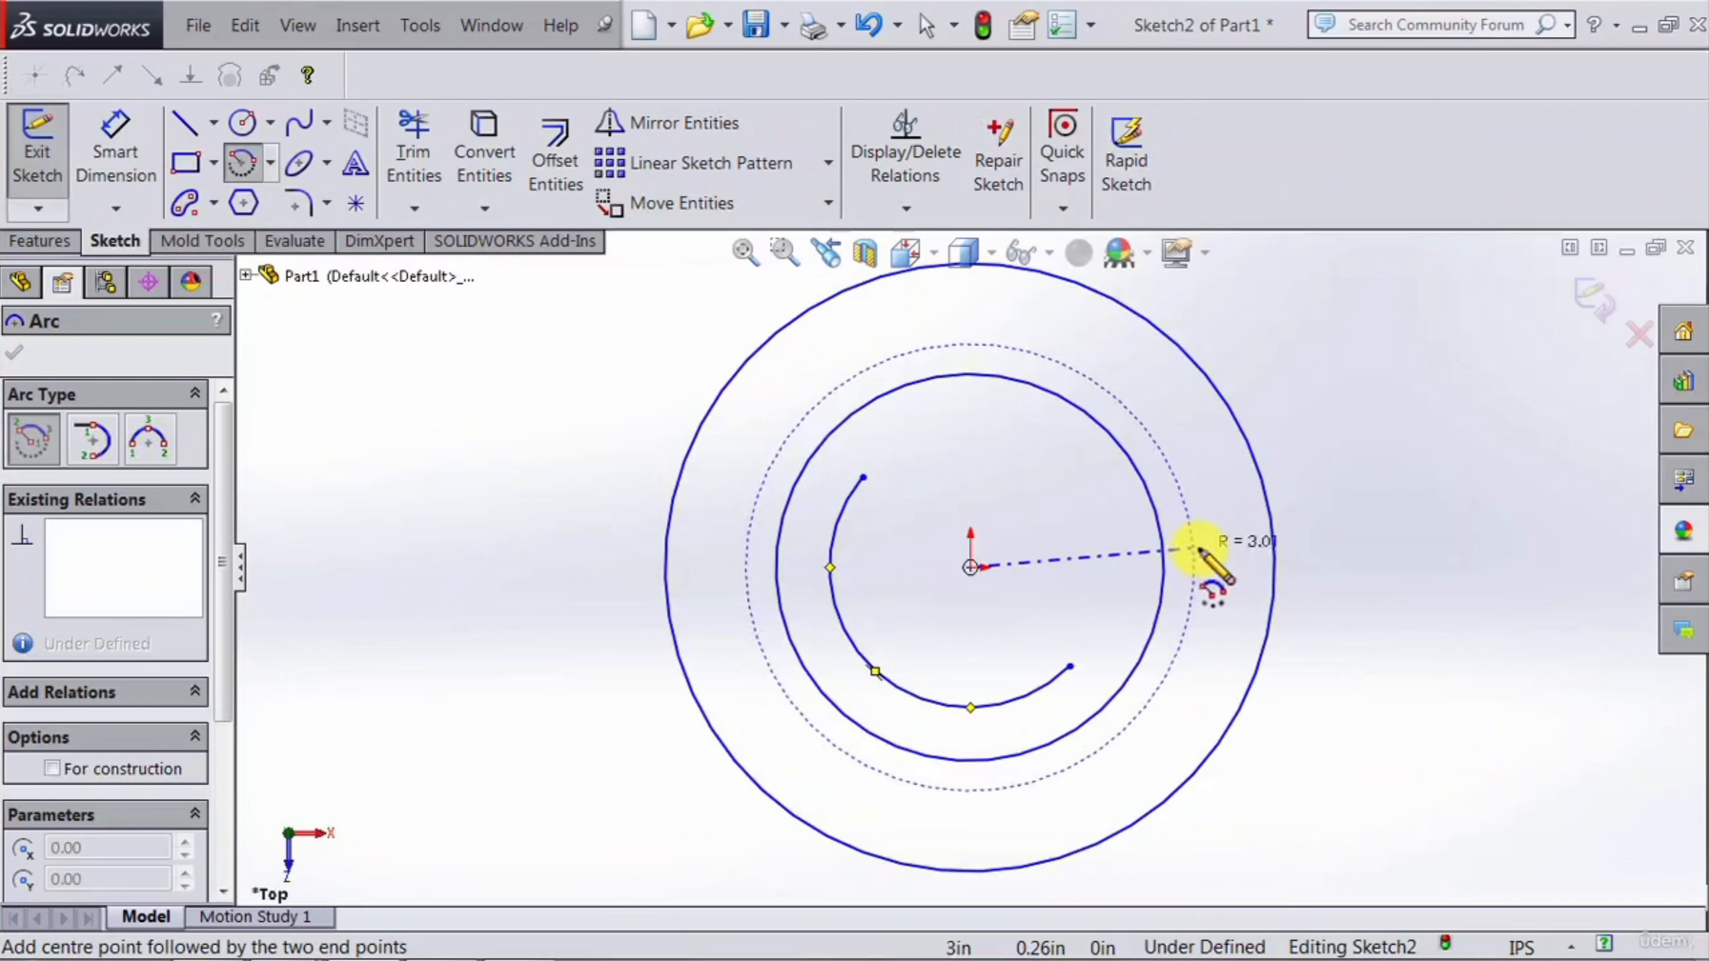
{"action": "left_click", "coordinate": [1223, 547]}
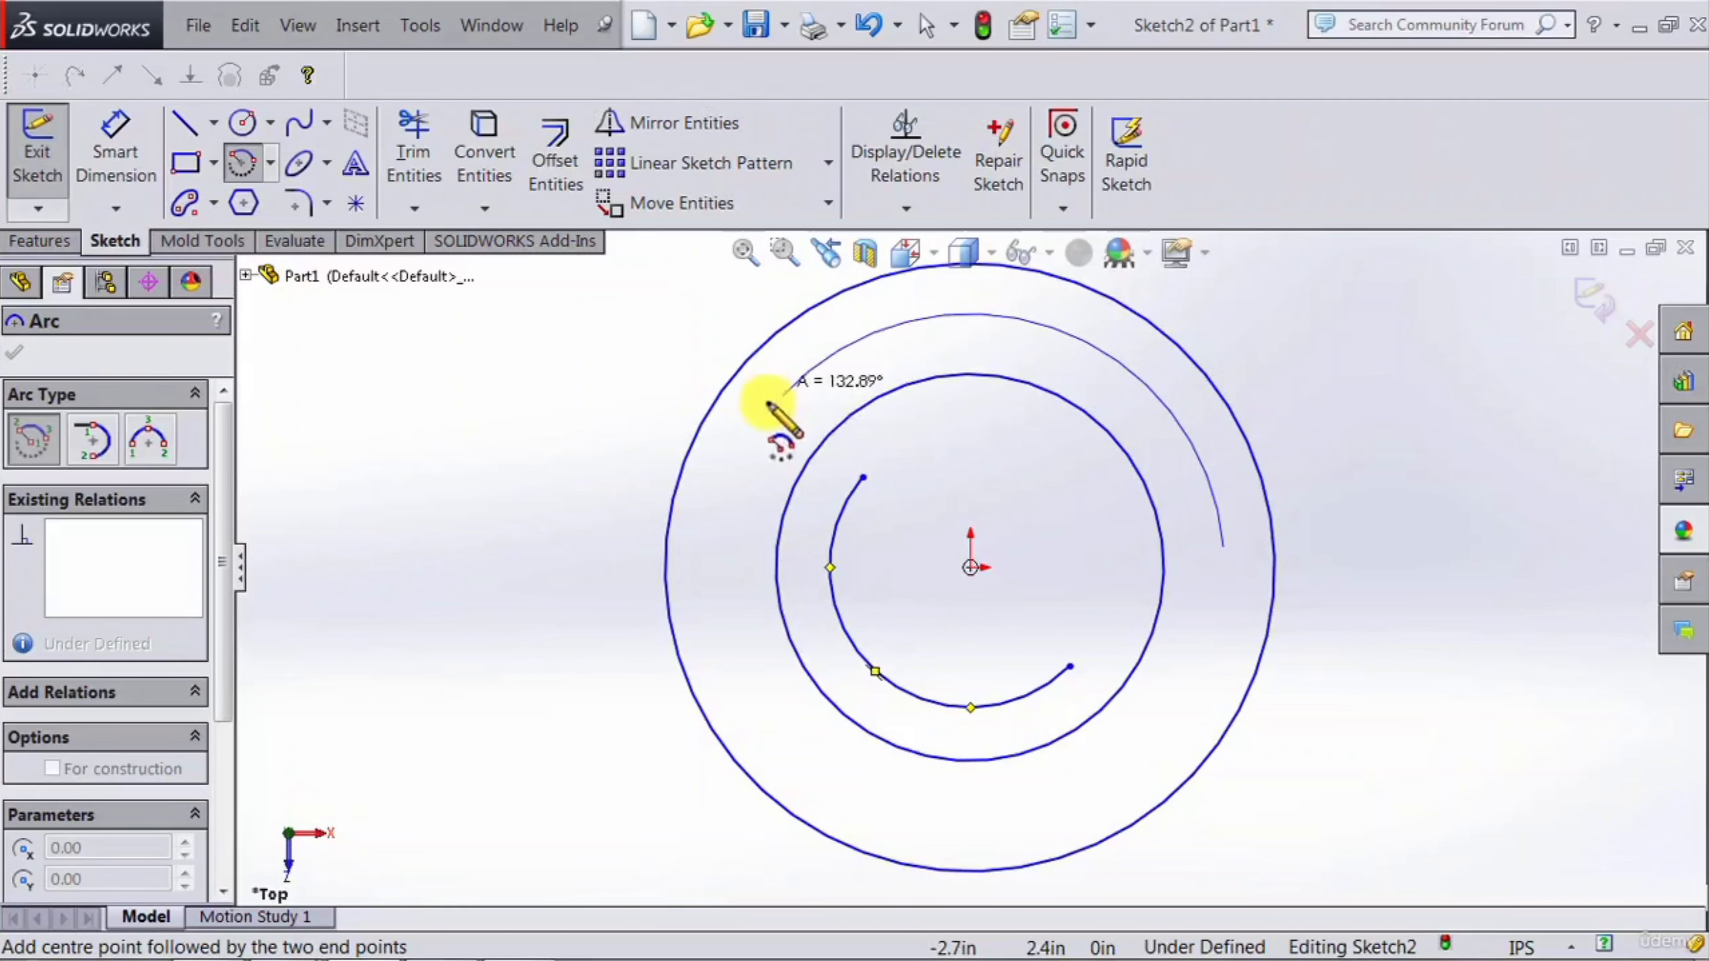
{"action": "left_click", "coordinate": [752, 443]}
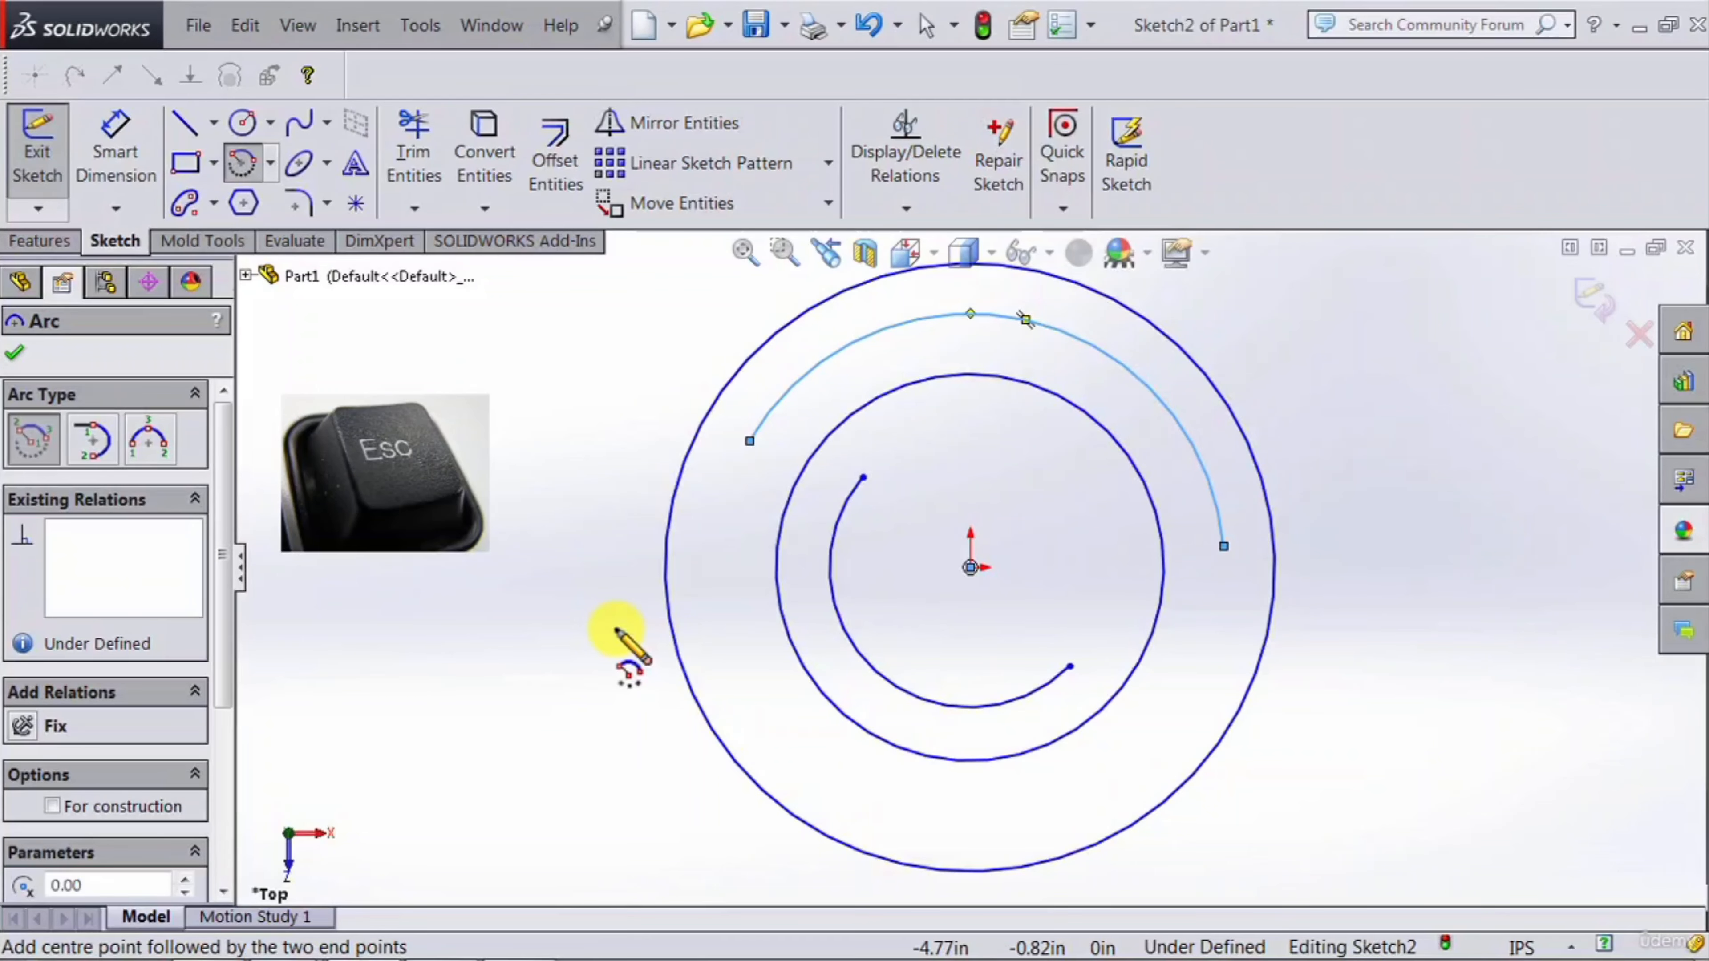
{"action": "key", "text": "Escape"}
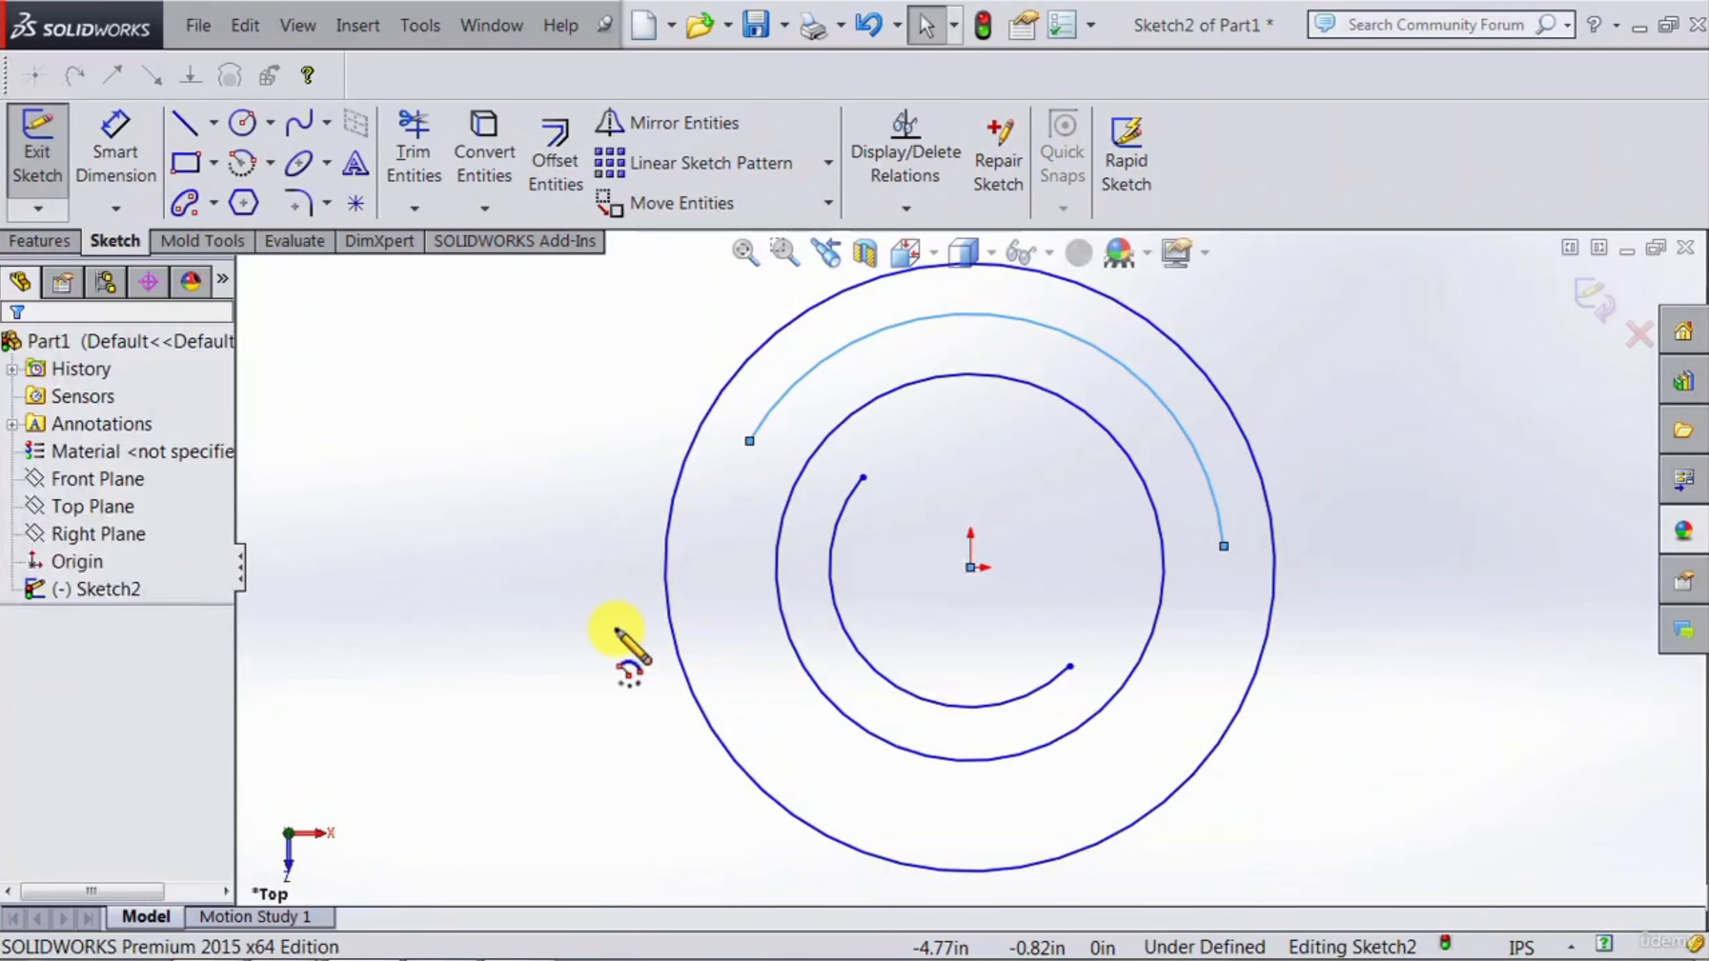
{"action": "left_click", "coordinate": [700, 831]}
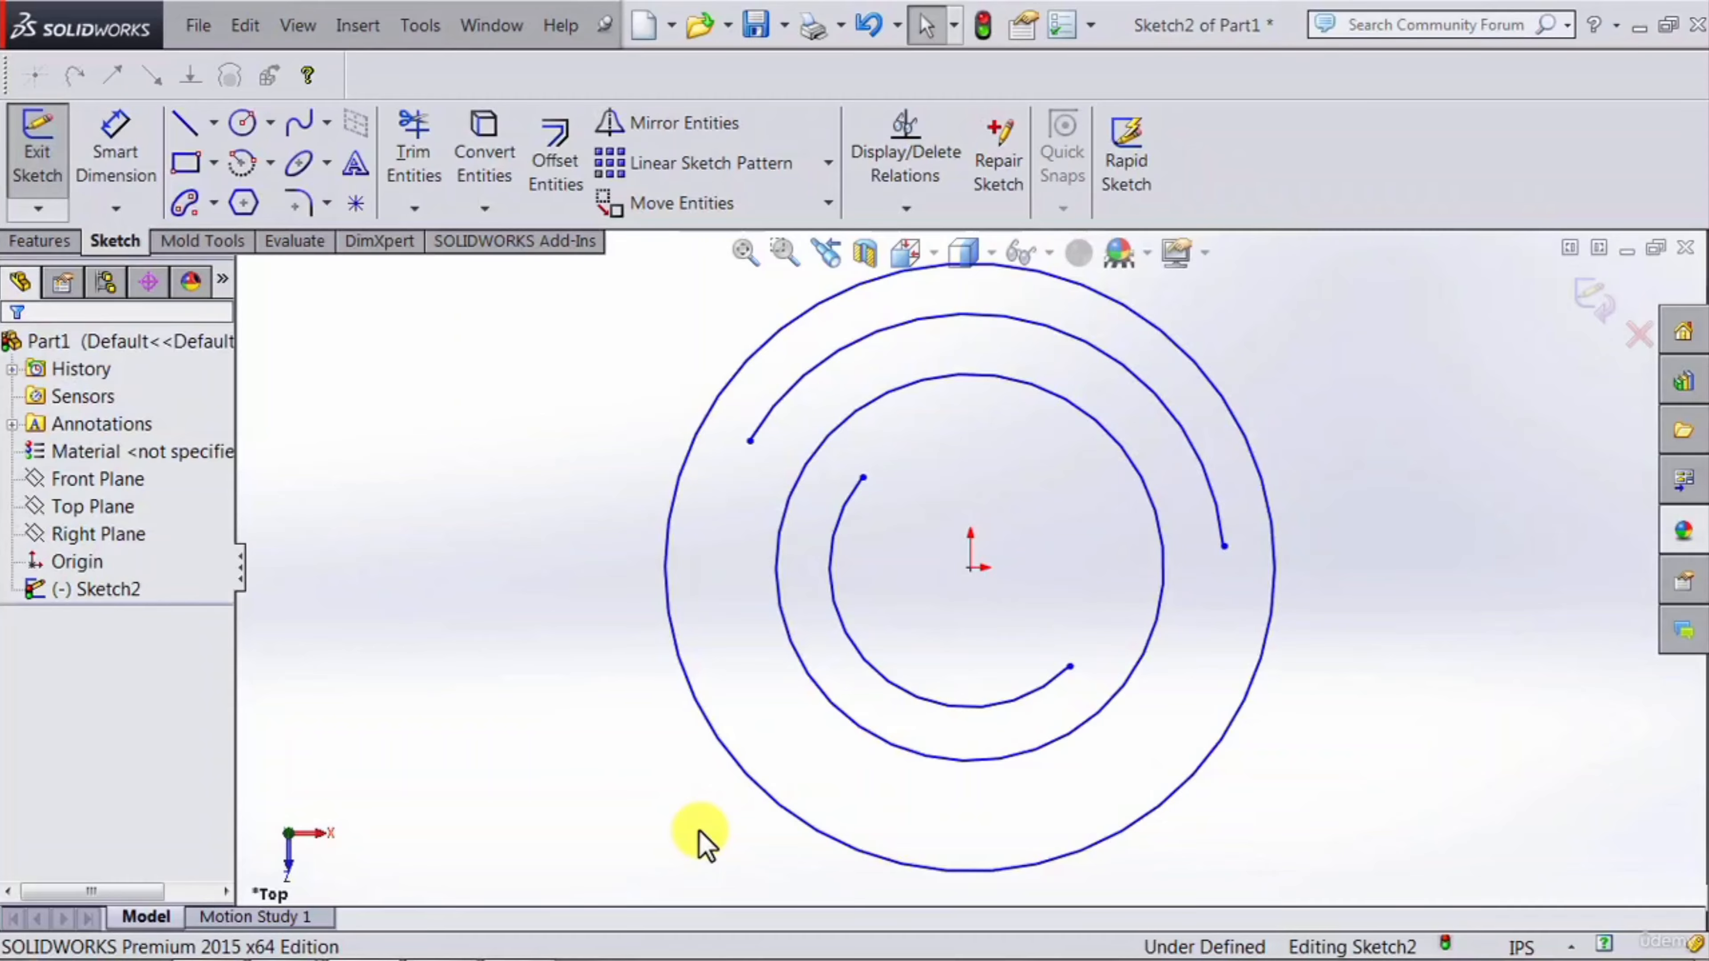
Step: Exit the sketch of circles and arcs and delete it from the part
{"action": "left_click", "coordinate": [56, 160]}
{"action": "left_click", "coordinate": [101, 589]}
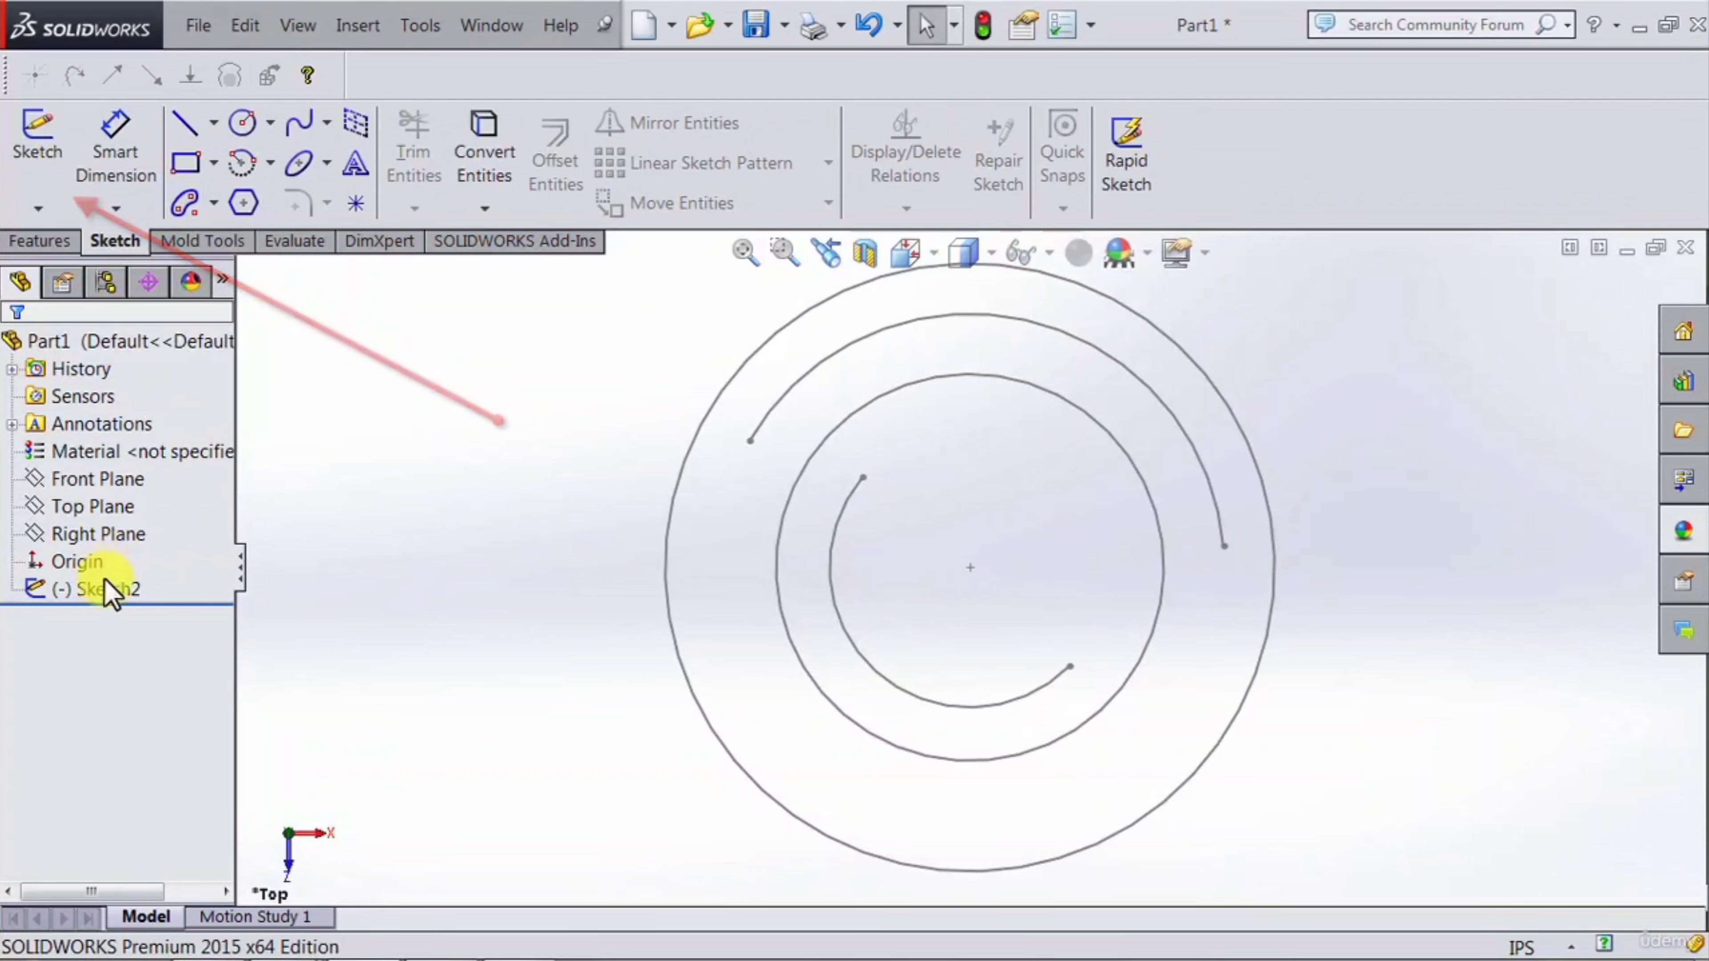
{"action": "right_click", "coordinate": [108, 592]}
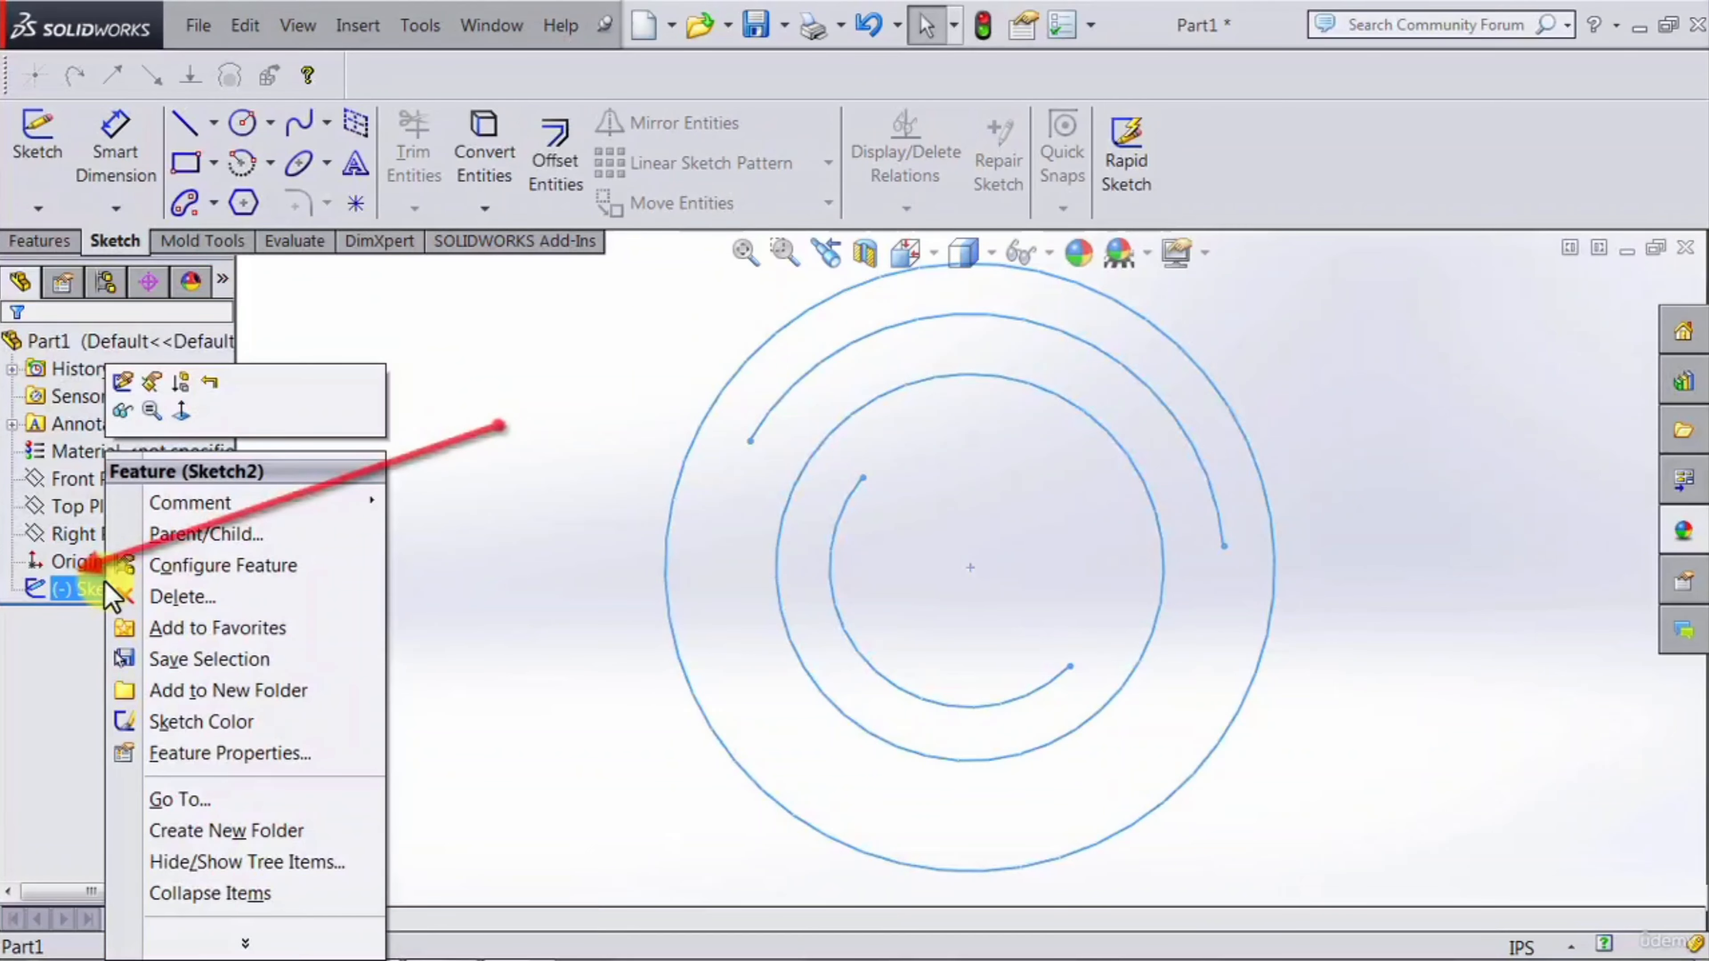
{"action": "left_click", "coordinate": [232, 599]}
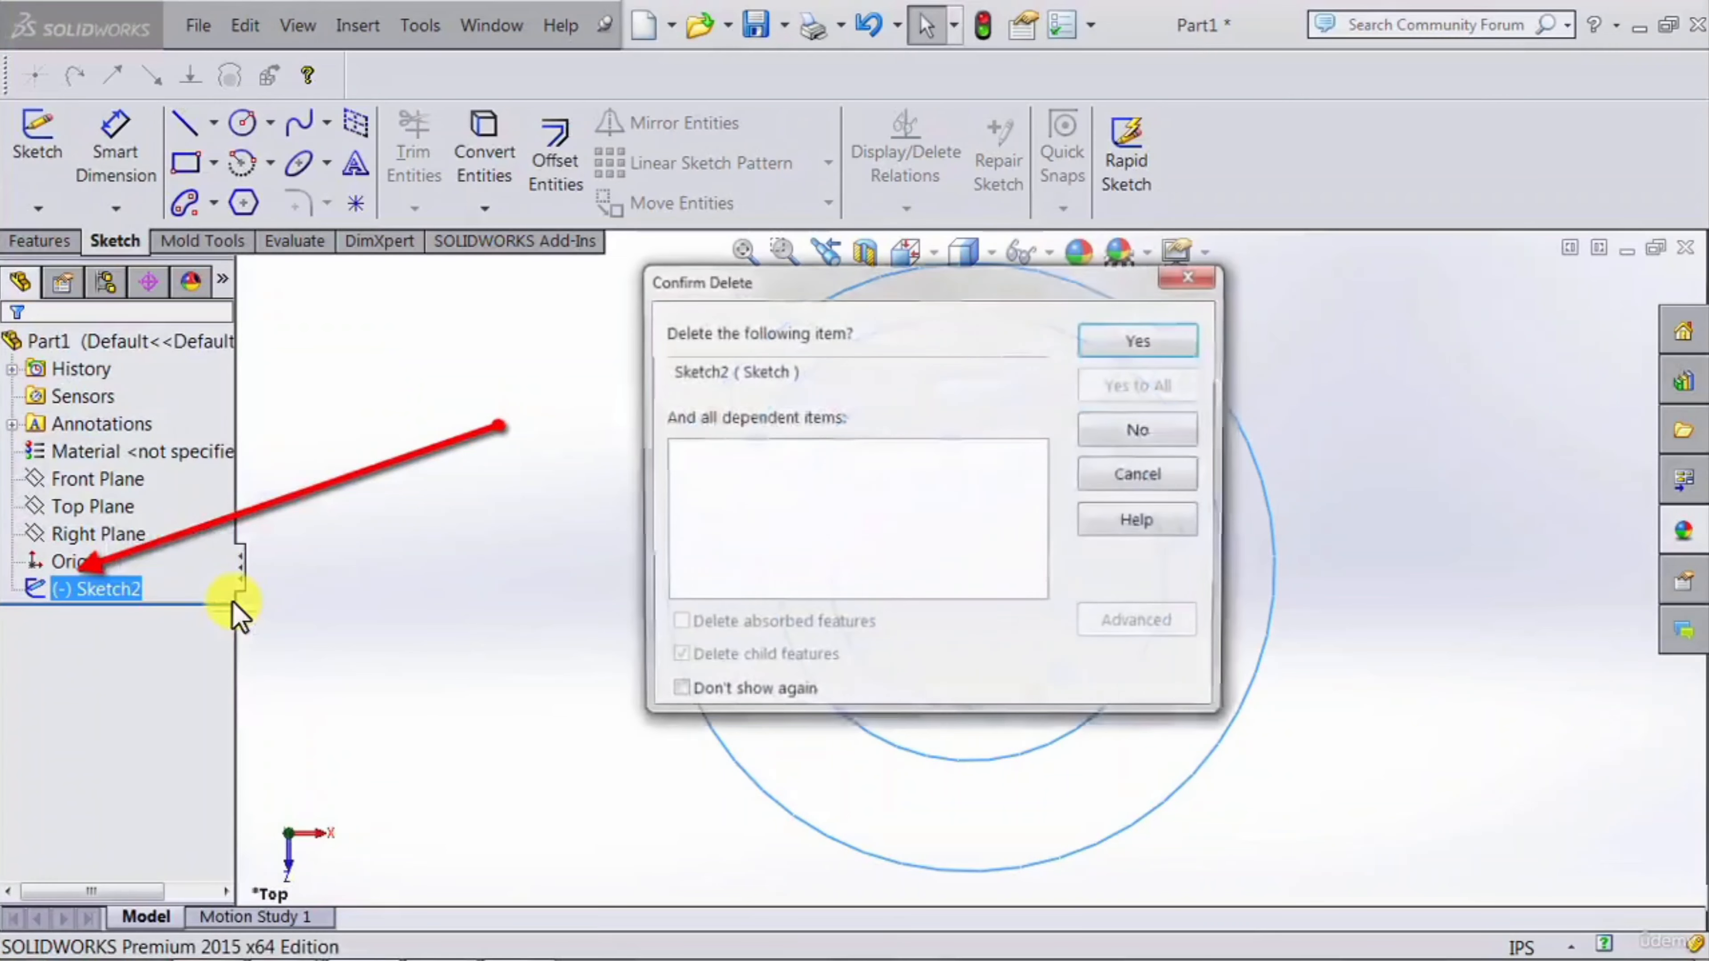
{"action": "left_click", "coordinate": [1153, 344]}
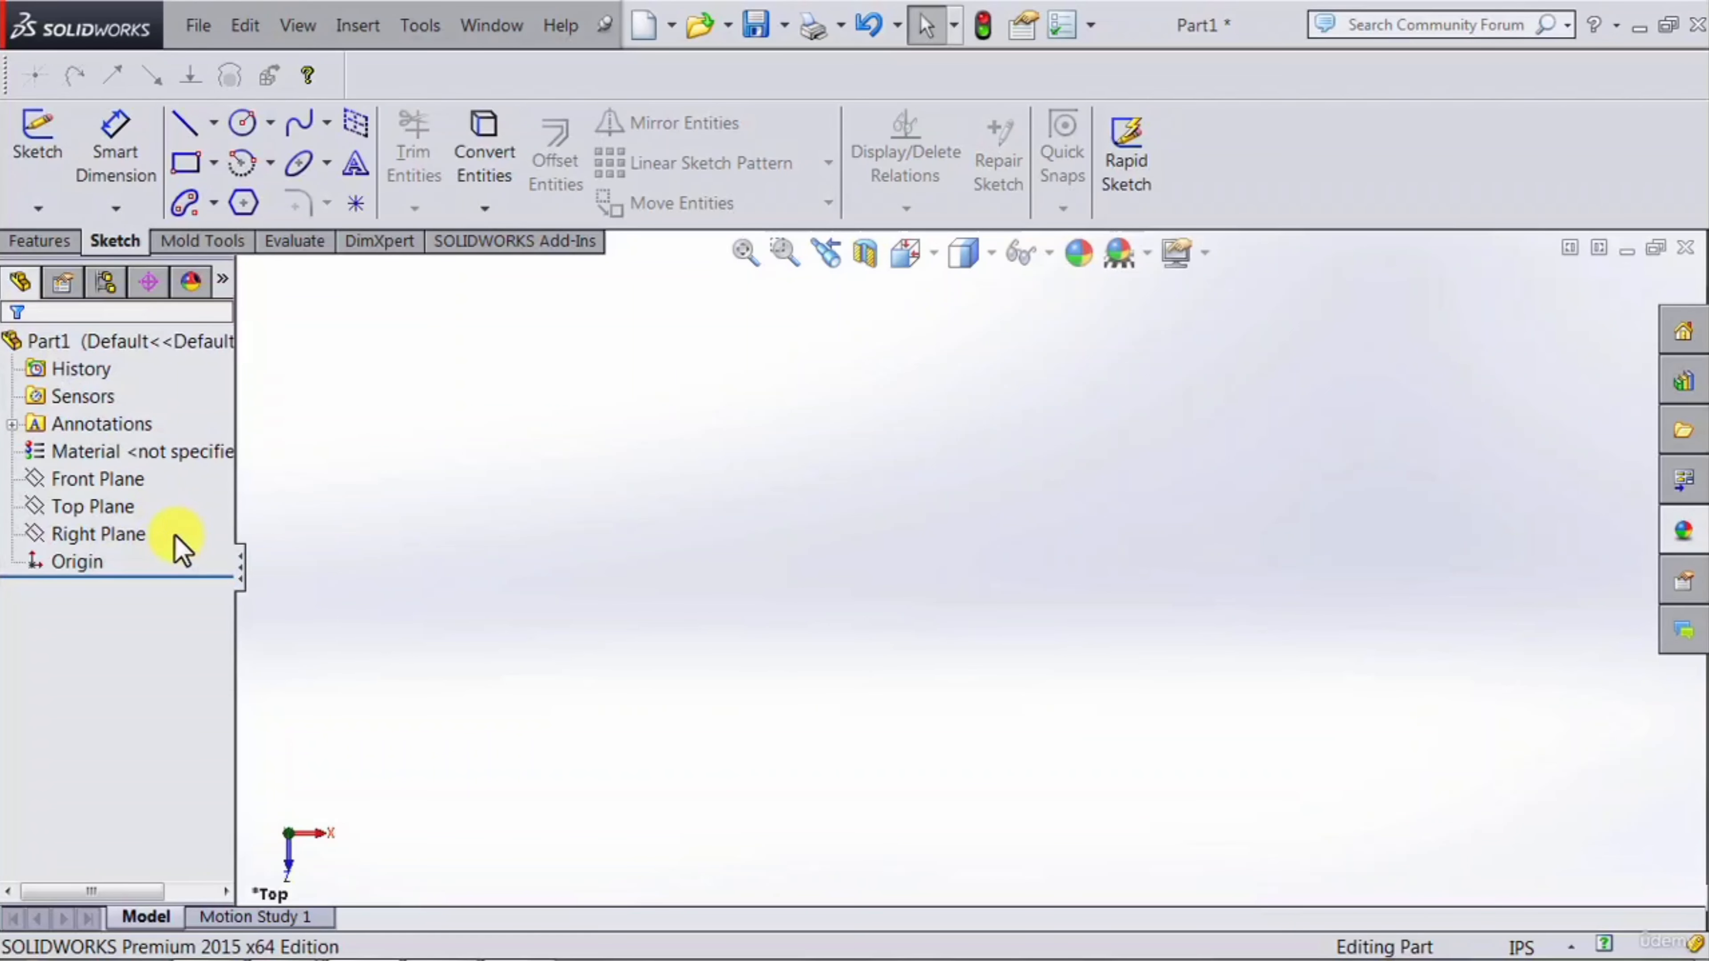
Step: Start a new sketch on the Top Plane and draw a tilted ellipse centred on the origin, with radii of about 2.61 and 0.88 in
{"action": "left_click", "coordinate": [83, 507]}
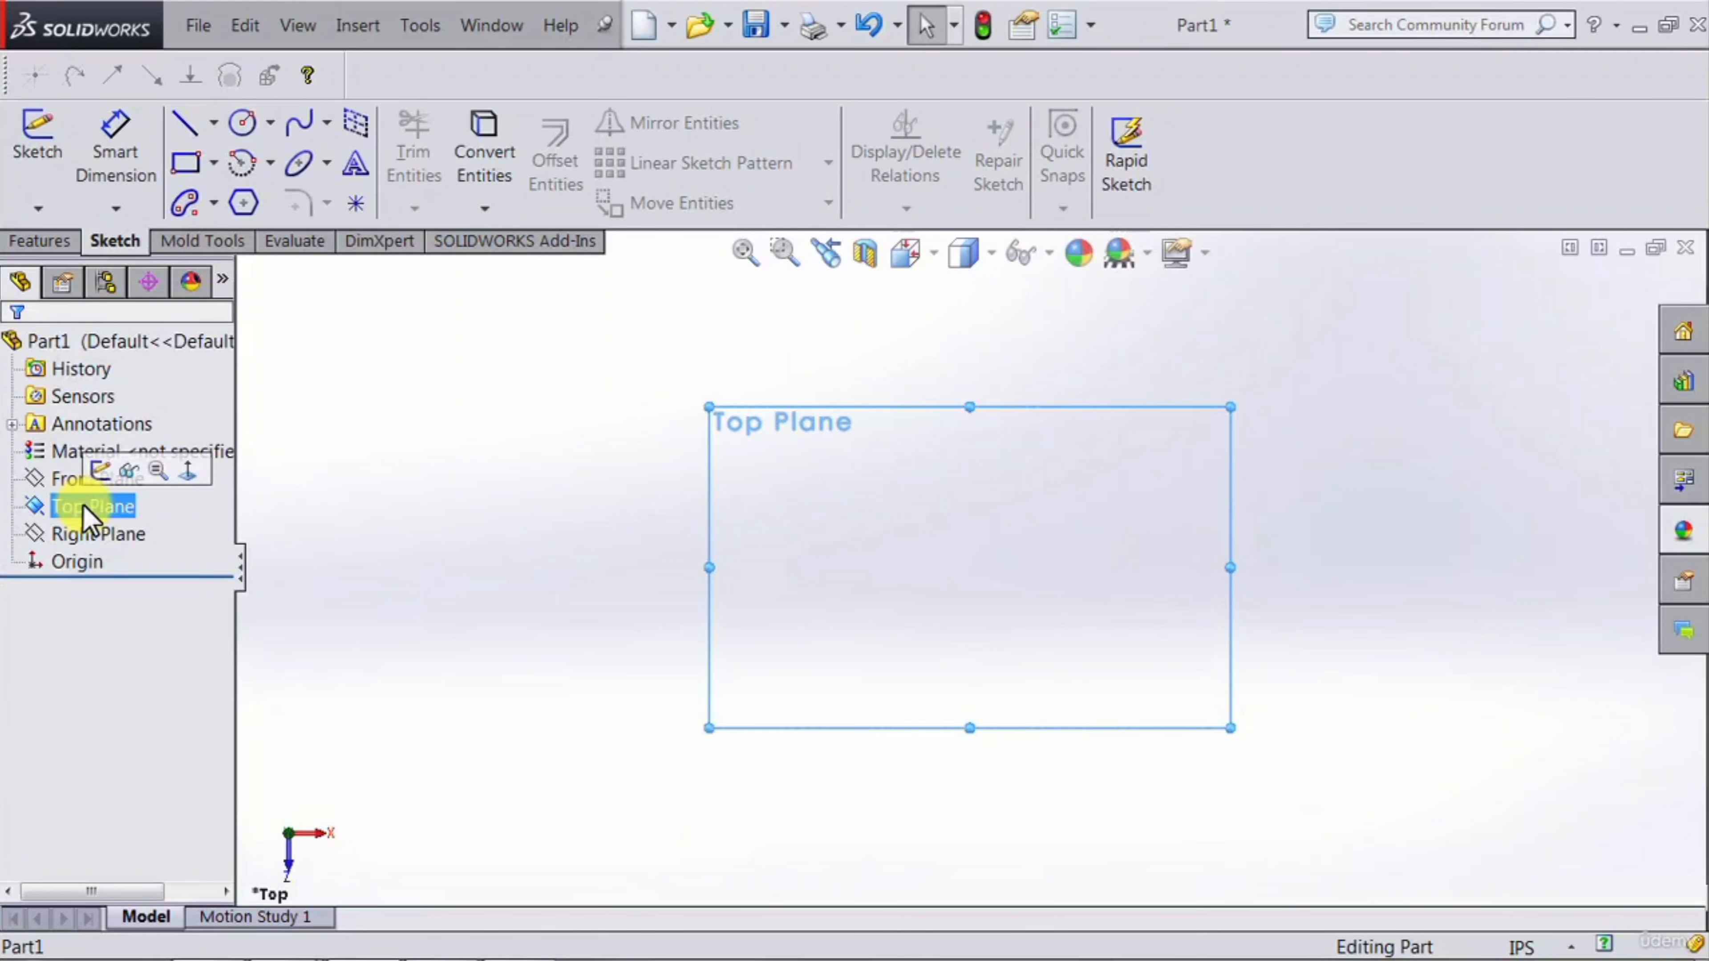
{"action": "left_click", "coordinate": [99, 471]}
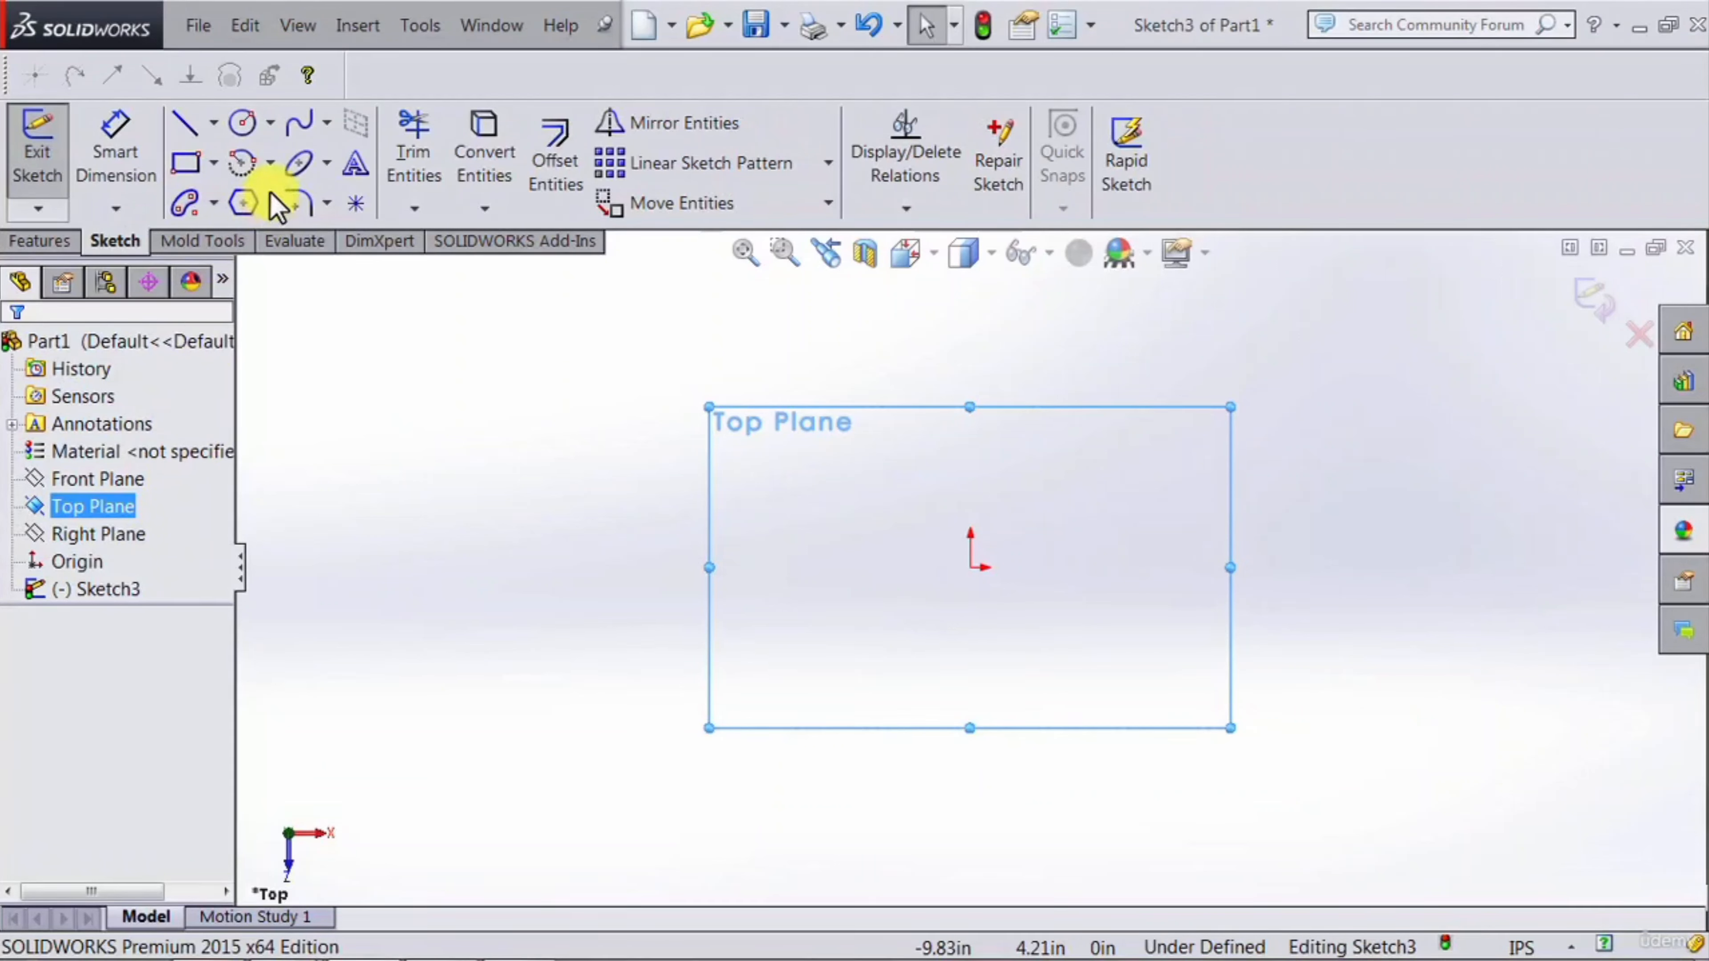
{"action": "left_click", "coordinate": [297, 174]}
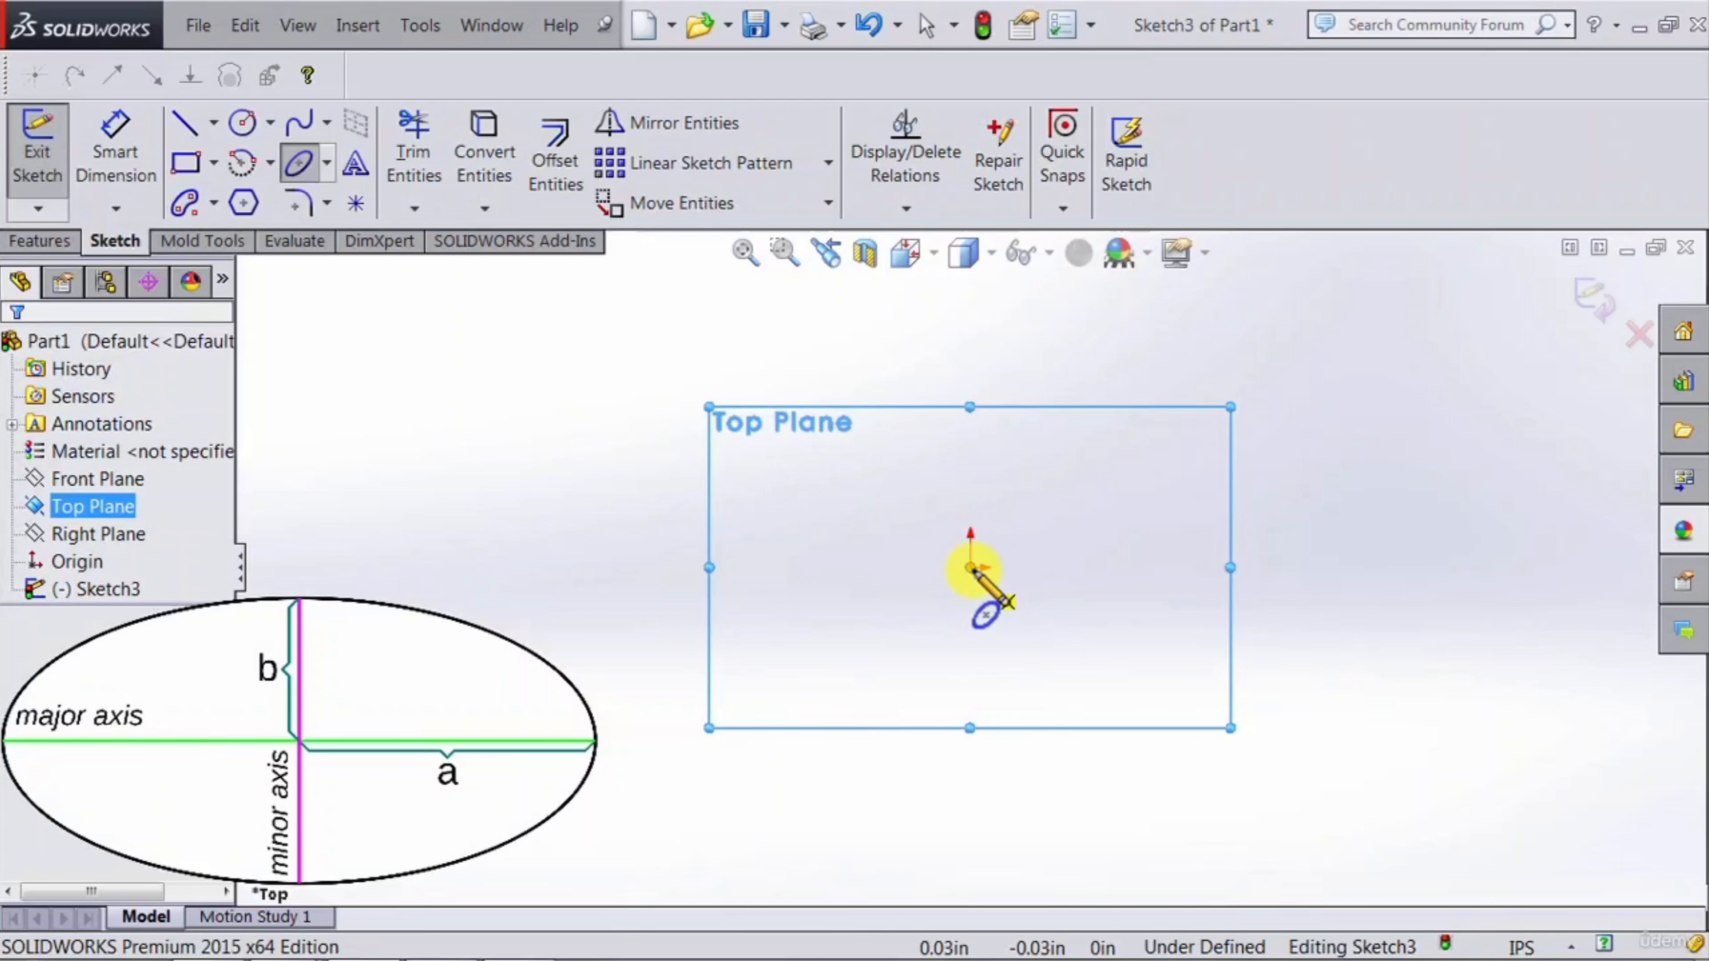
{"action": "left_click", "coordinate": [969, 568]}
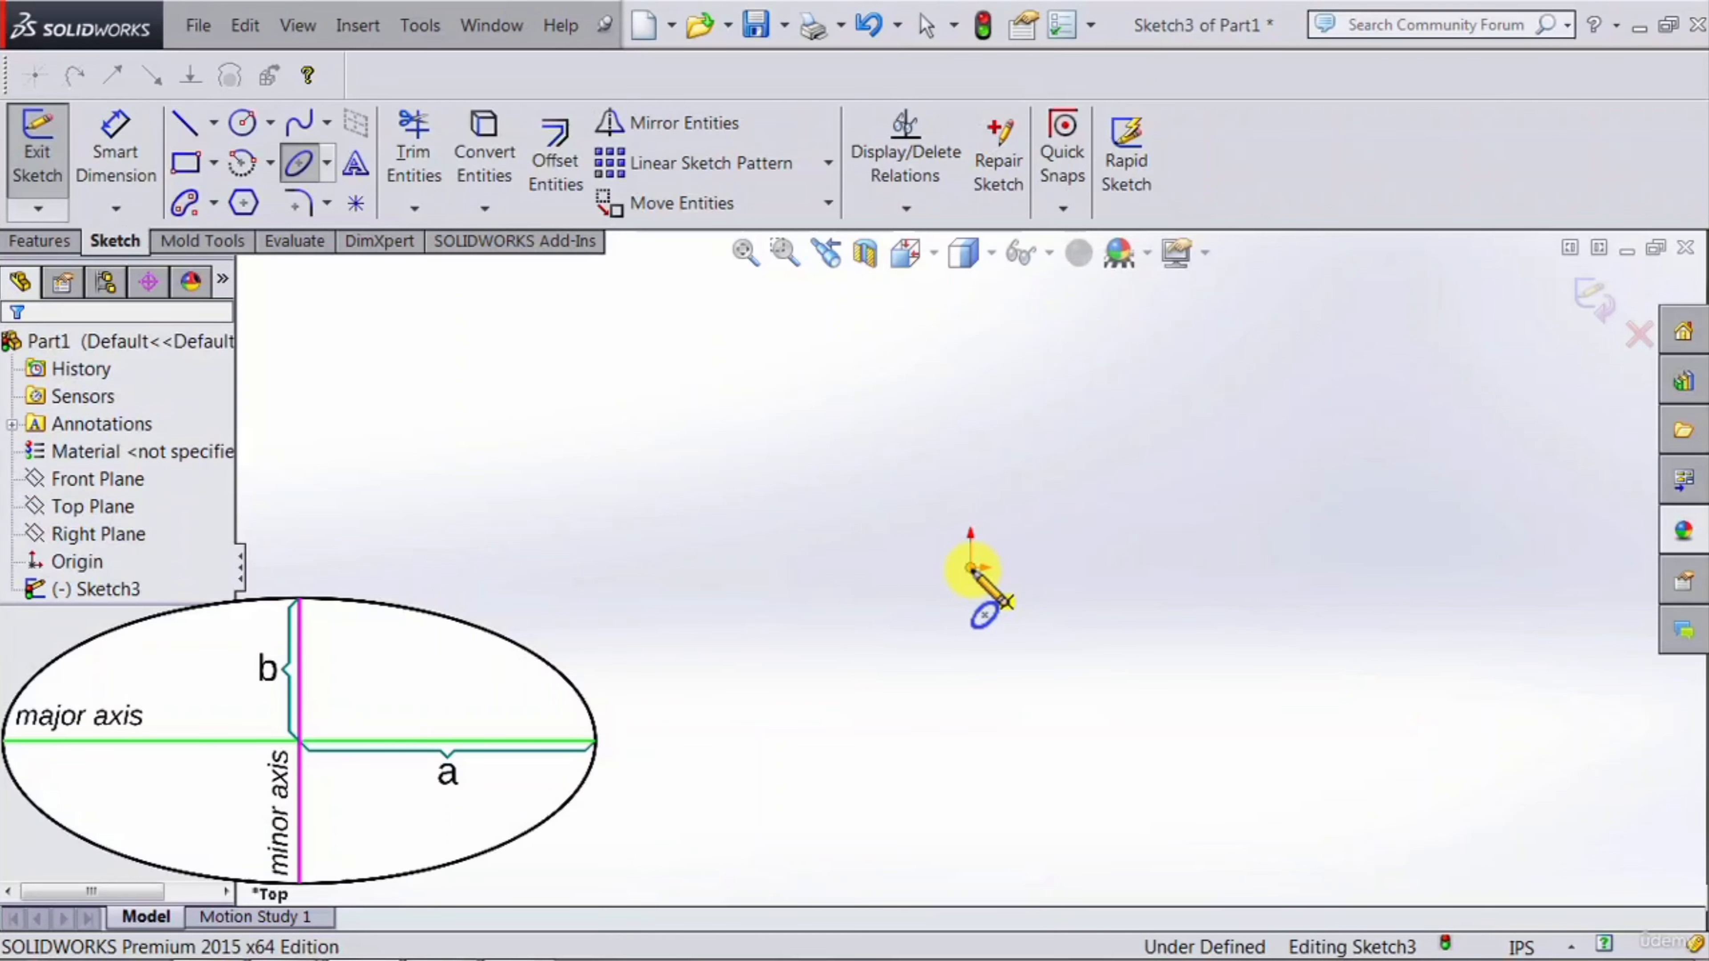
{"action": "left_click", "coordinate": [969, 568]}
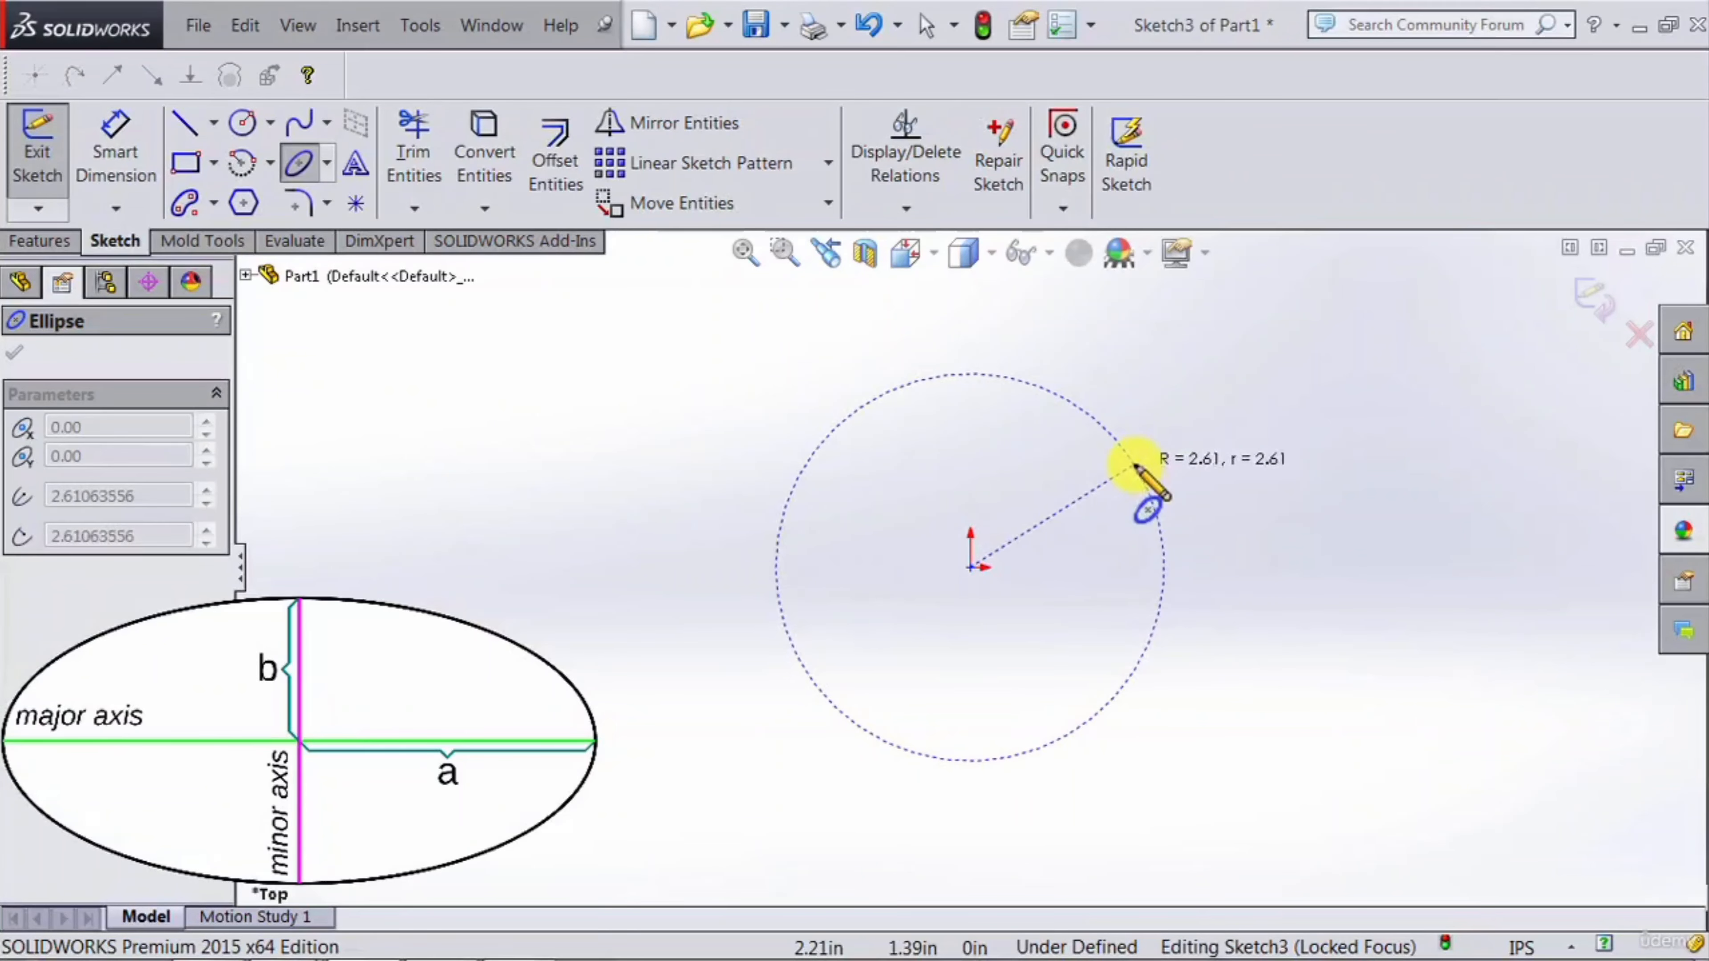
{"action": "left_click", "coordinate": [1137, 471]}
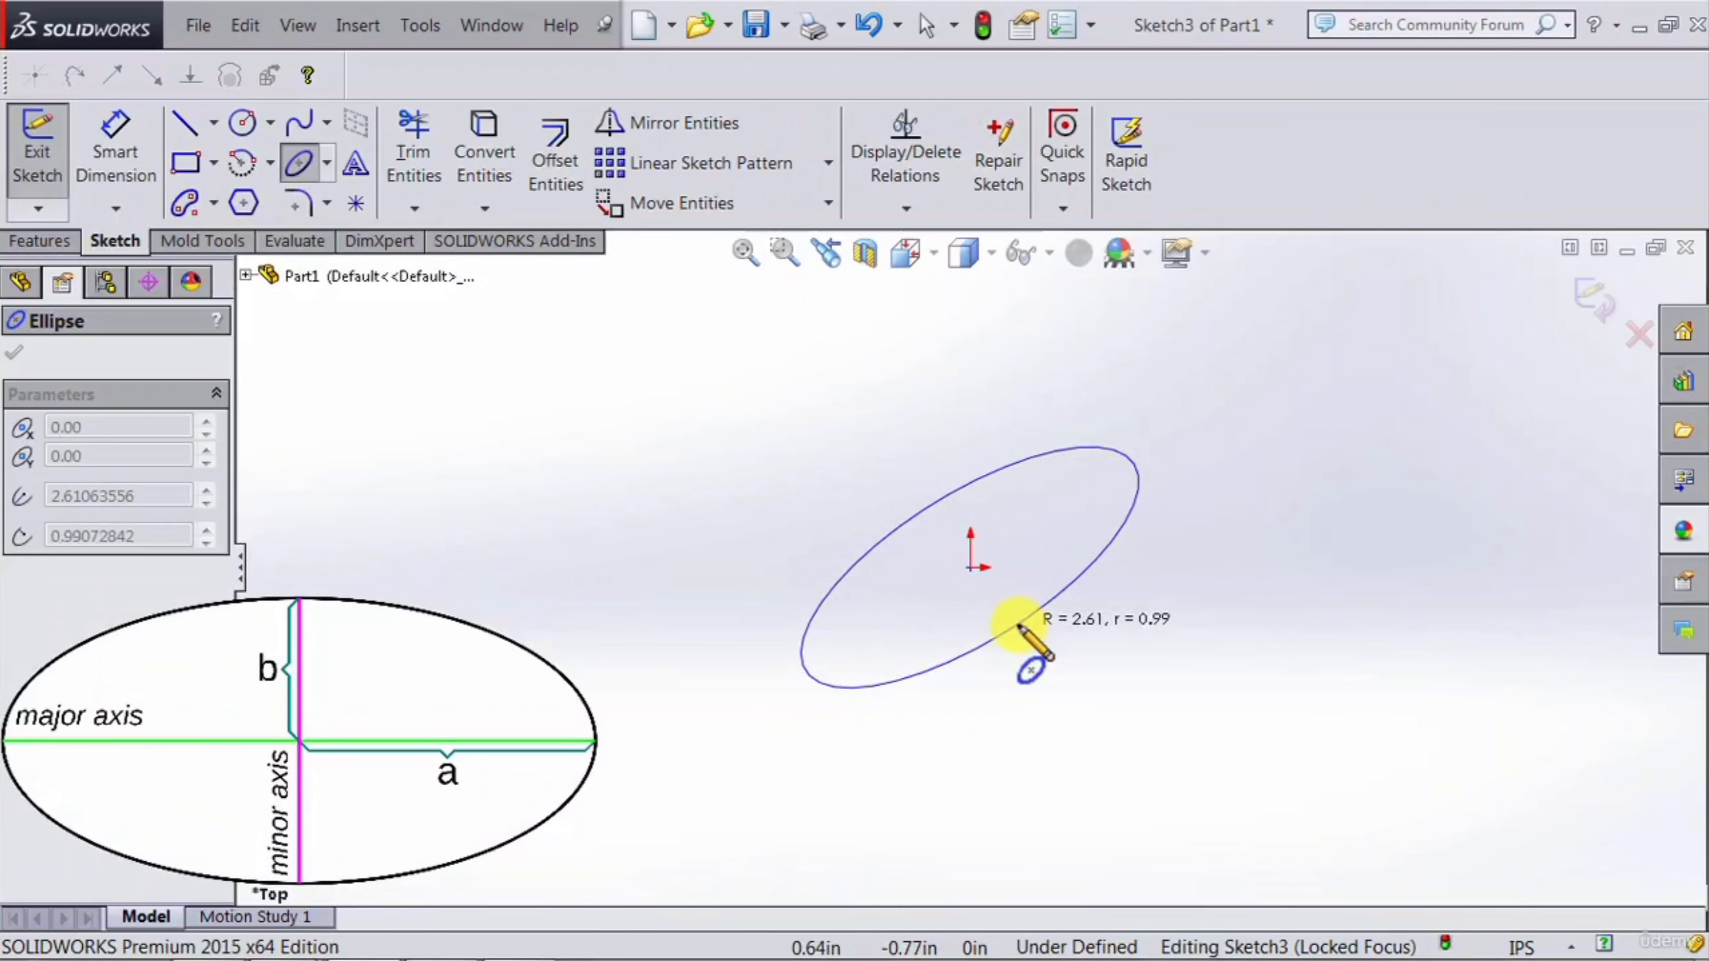
{"action": "left_click", "coordinate": [1015, 618]}
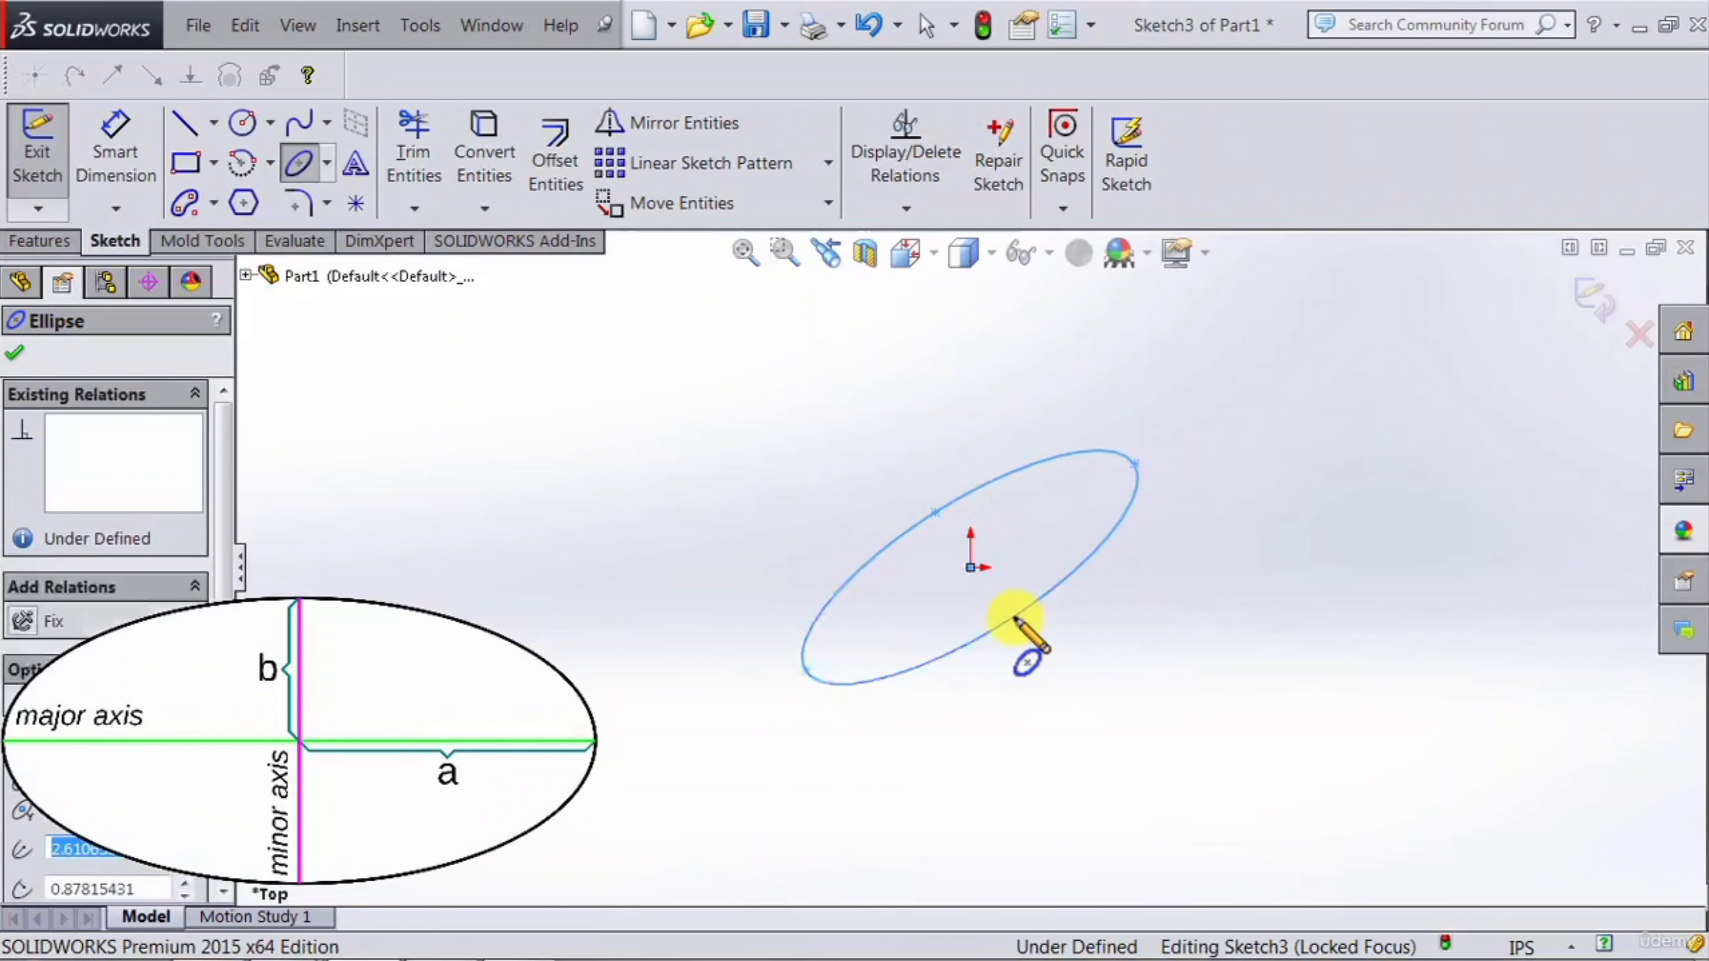
Step: Draw a second ellipse centred on the first one's lower-left major-axis endpoint, with radii of about 2.89 and 0.89 in
{"action": "left_click", "coordinate": [806, 671]}
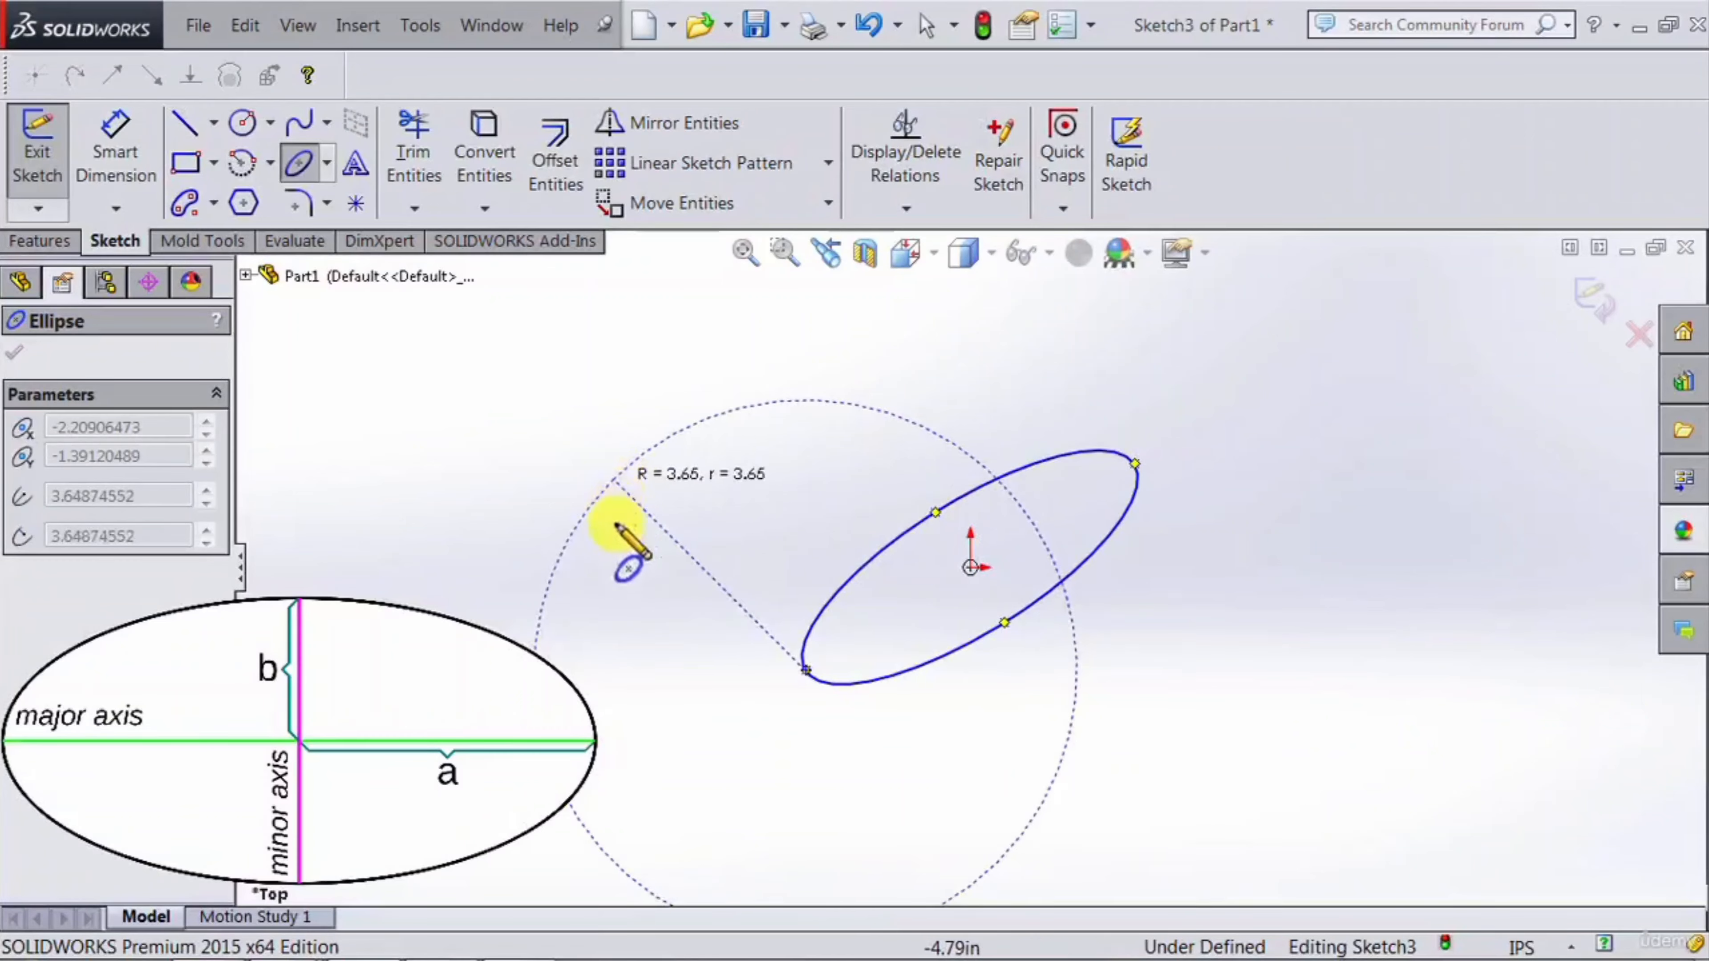
{"action": "left_click", "coordinate": [651, 524]}
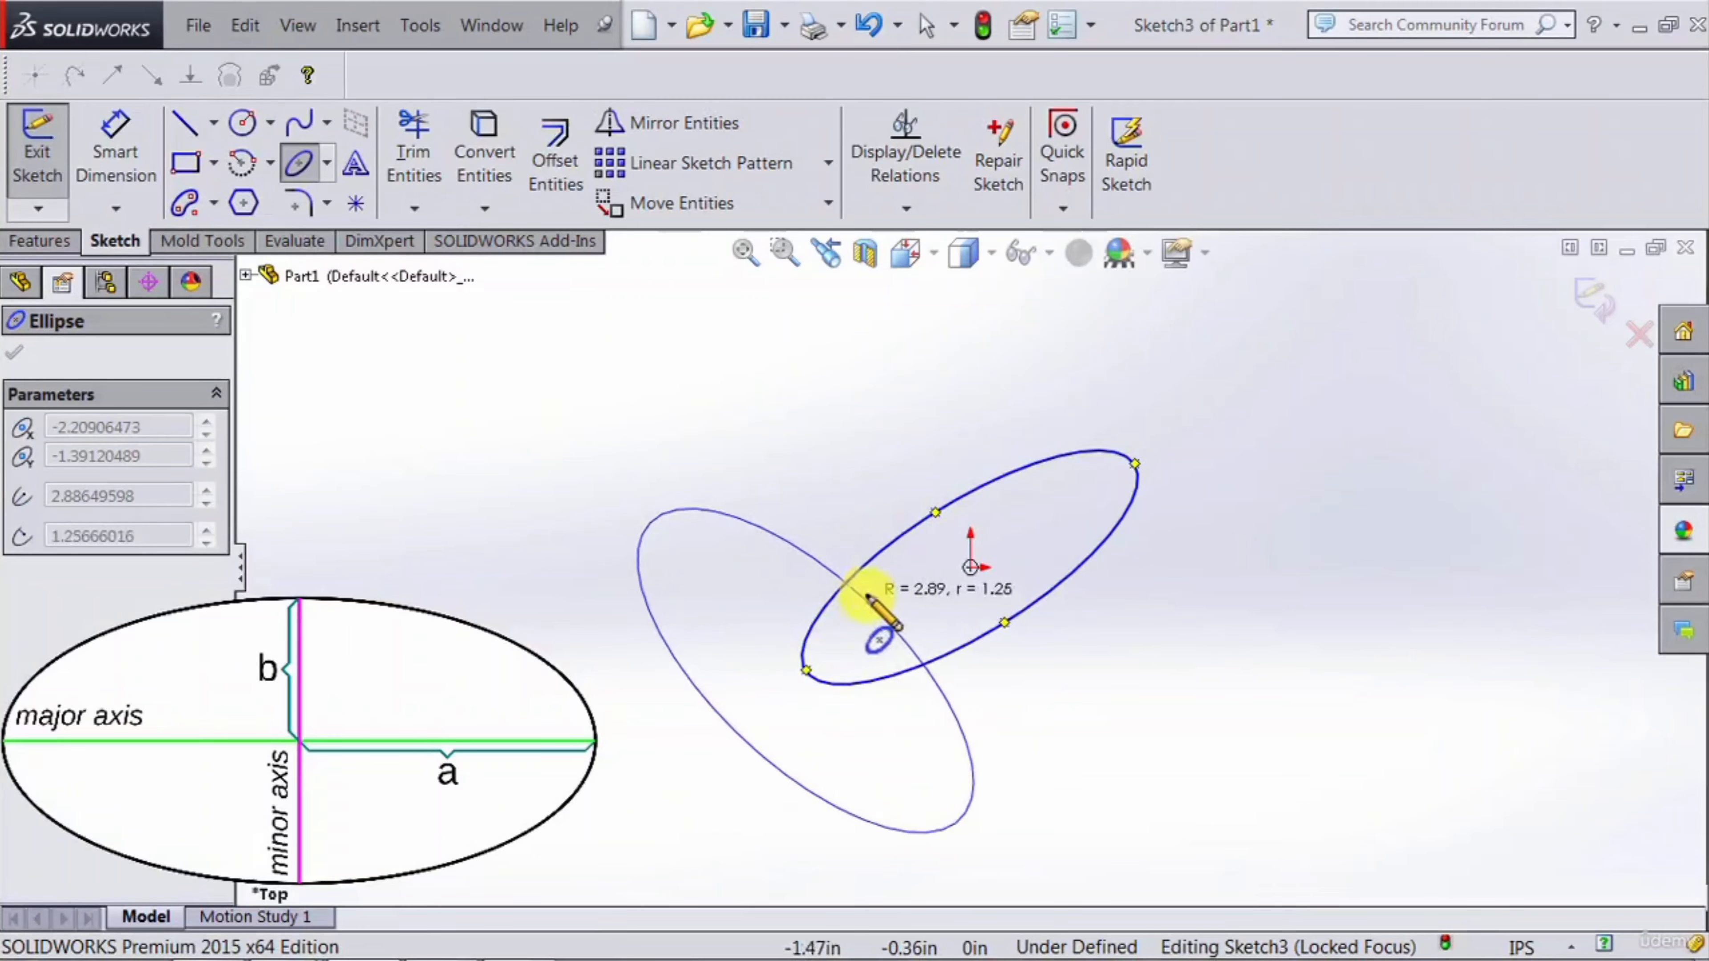
{"action": "left_click", "coordinate": [865, 629]}
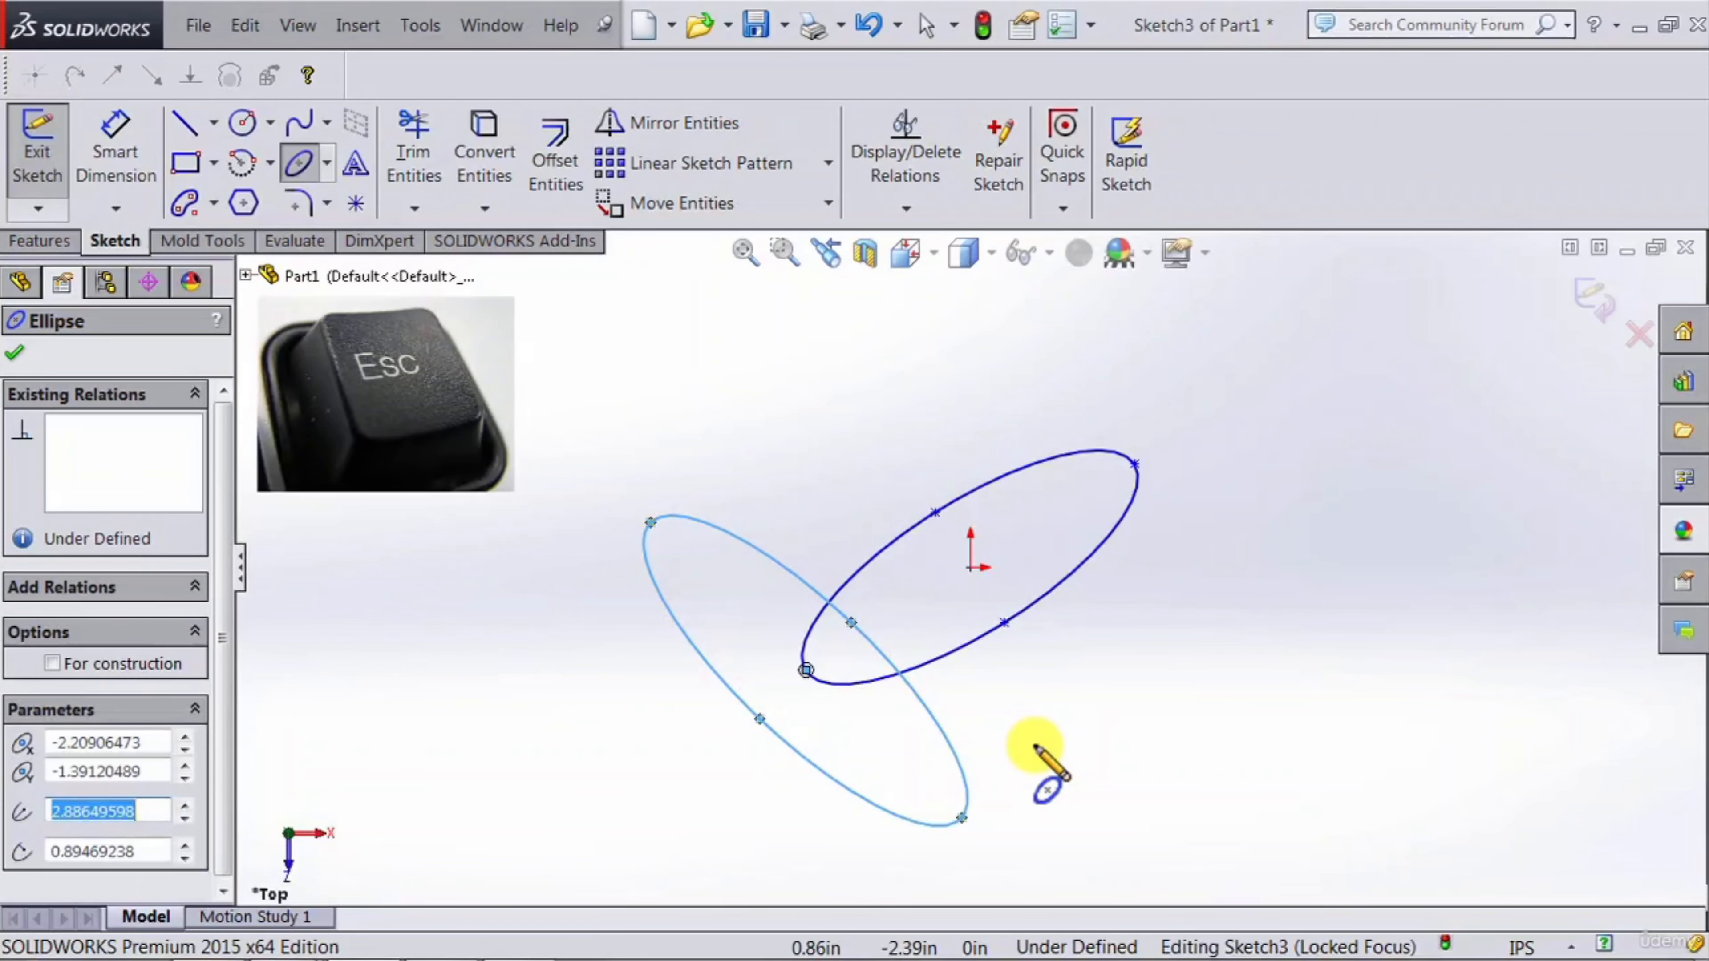
{"action": "key", "text": "Escape"}
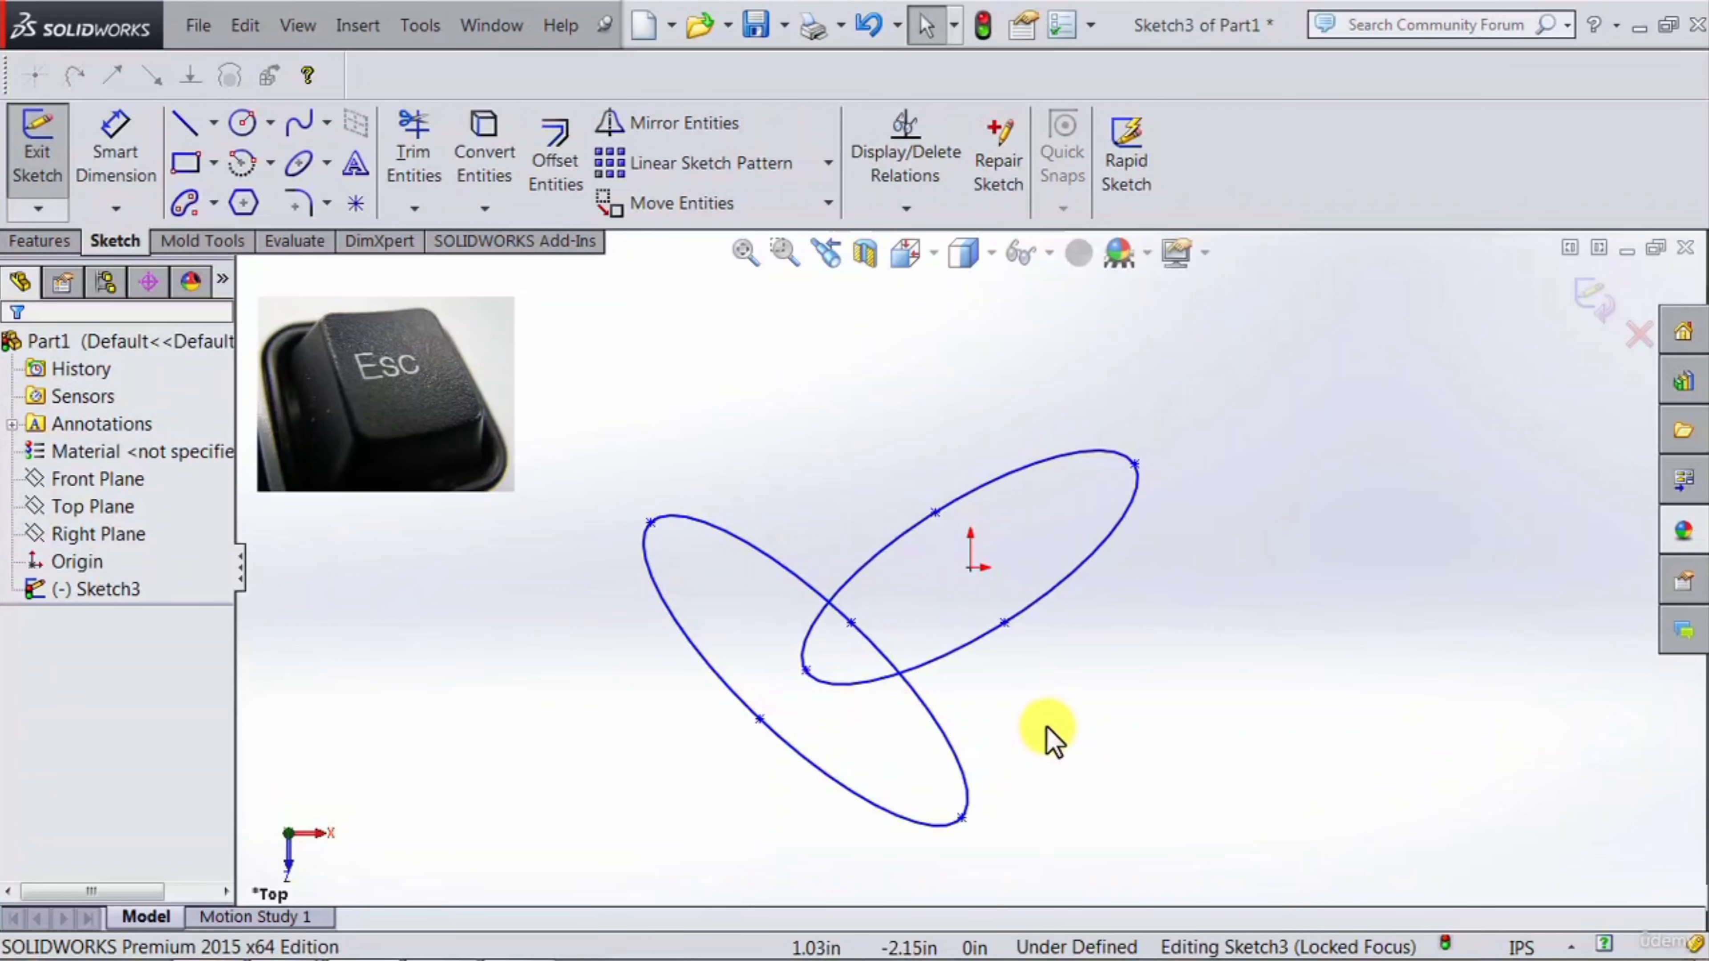